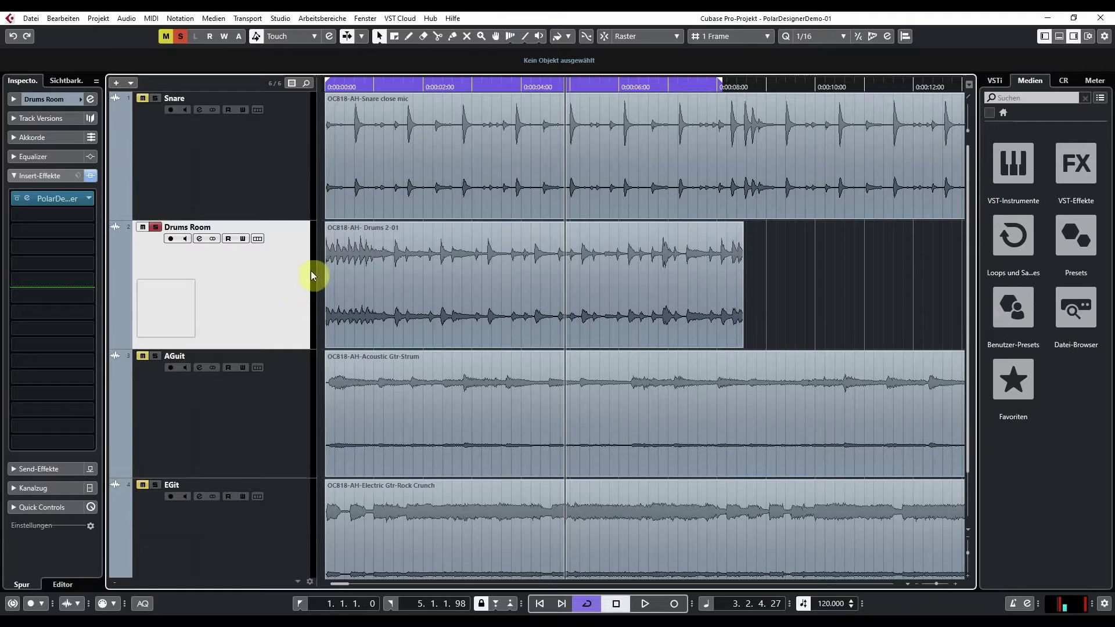
- Return to the project start and play the four-track PolarDesignerDemo-01 project
left_click(539, 604)
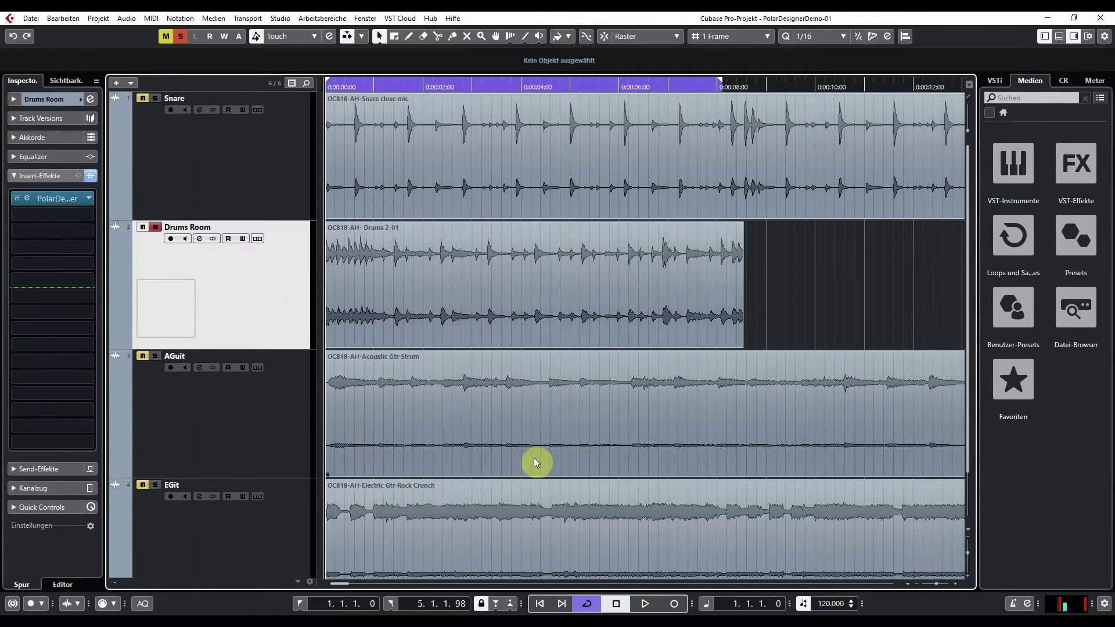
left_click(645, 604)
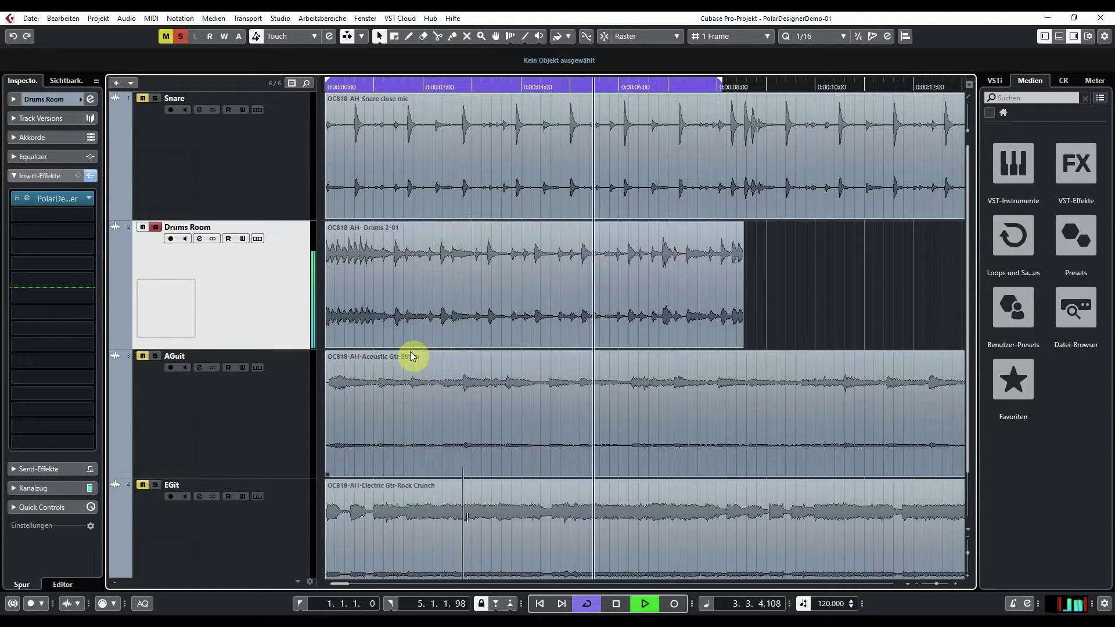
- Open PolarDesigner on Drums Room, audition cardioid and omni, and set band 1 gain to 0
double_click(27, 201)
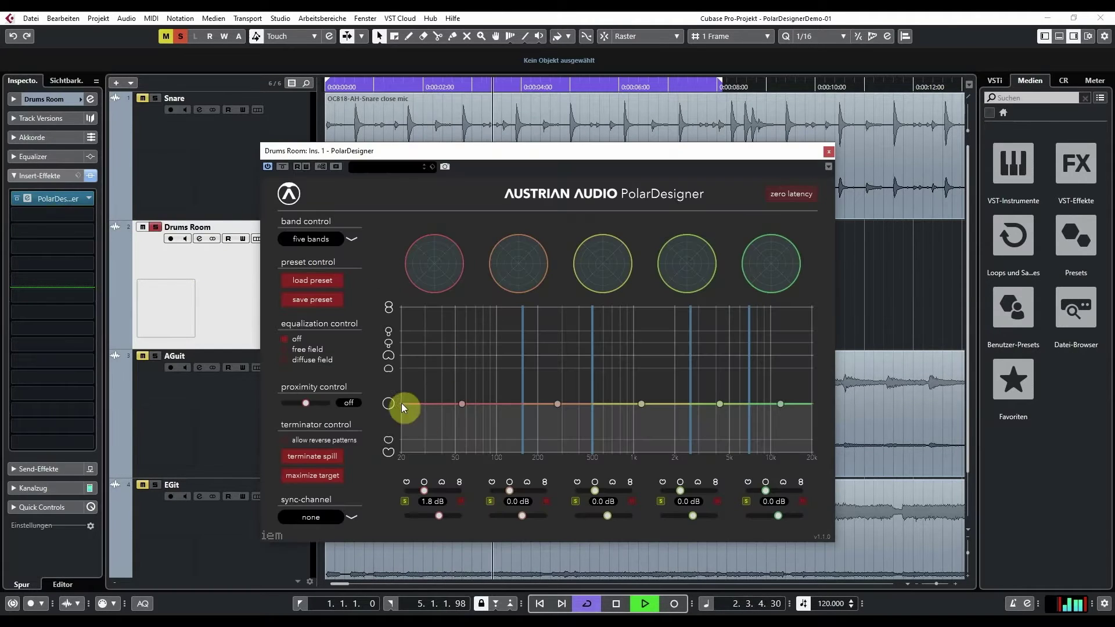
left_click(390, 356)
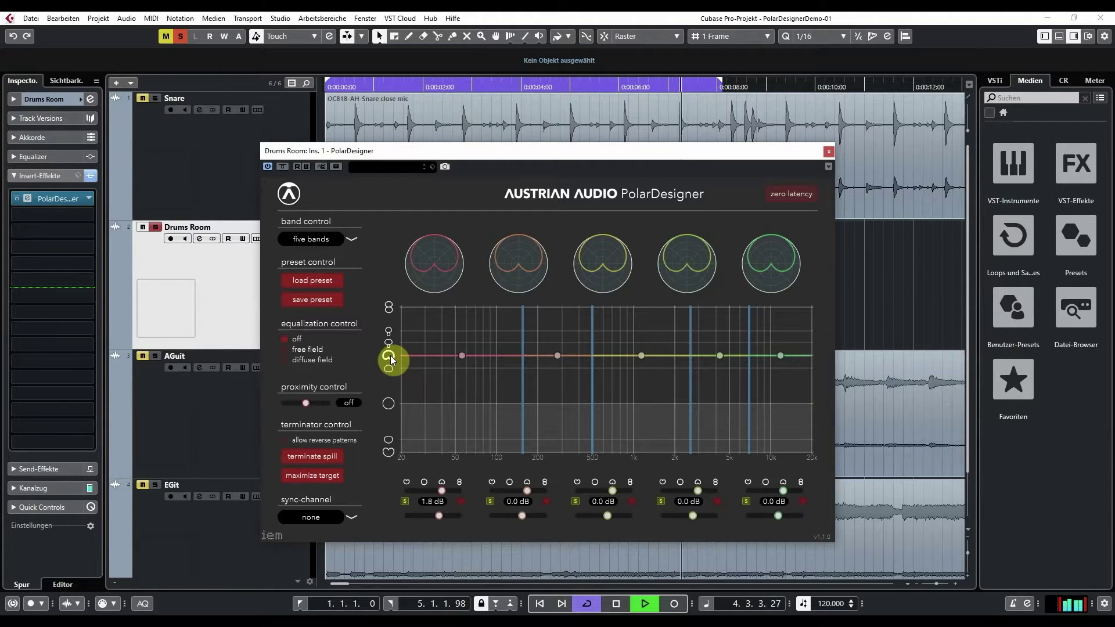
left_click(389, 405)
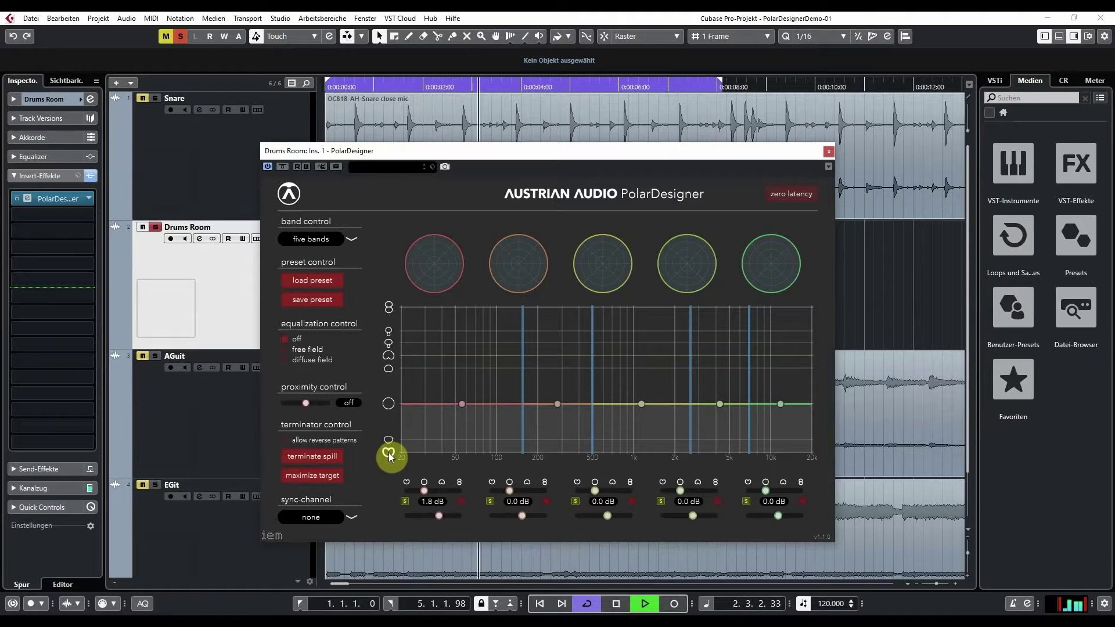
left_click(427, 500)
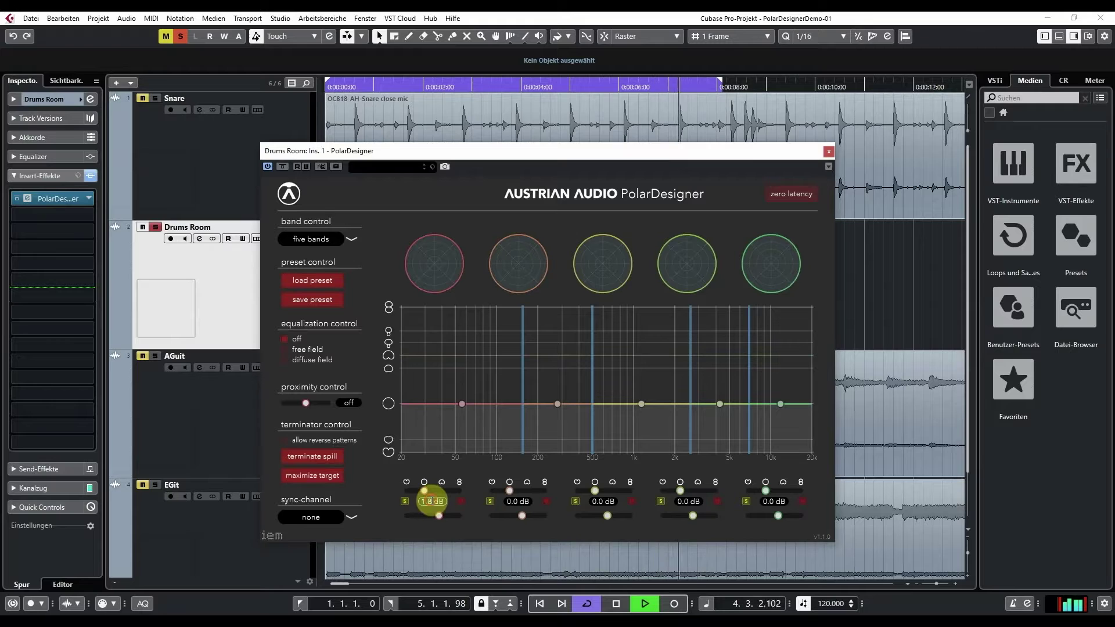
type("0")
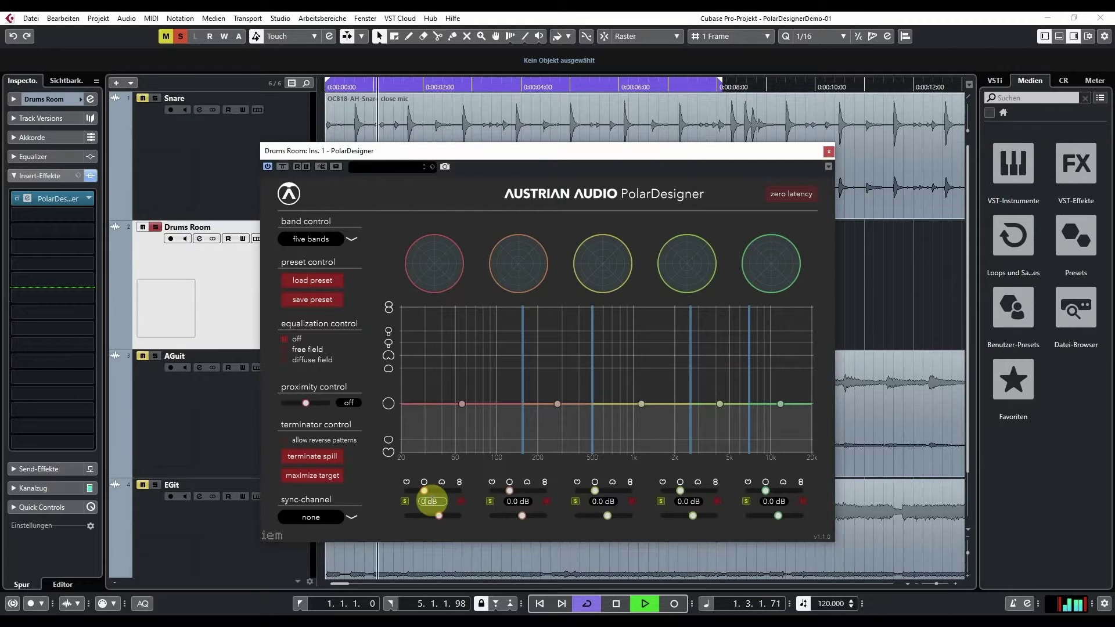
- Audition reverse cardioid, figure-8 and cardioid on all five bands, settling on omni
left_click(388, 452)
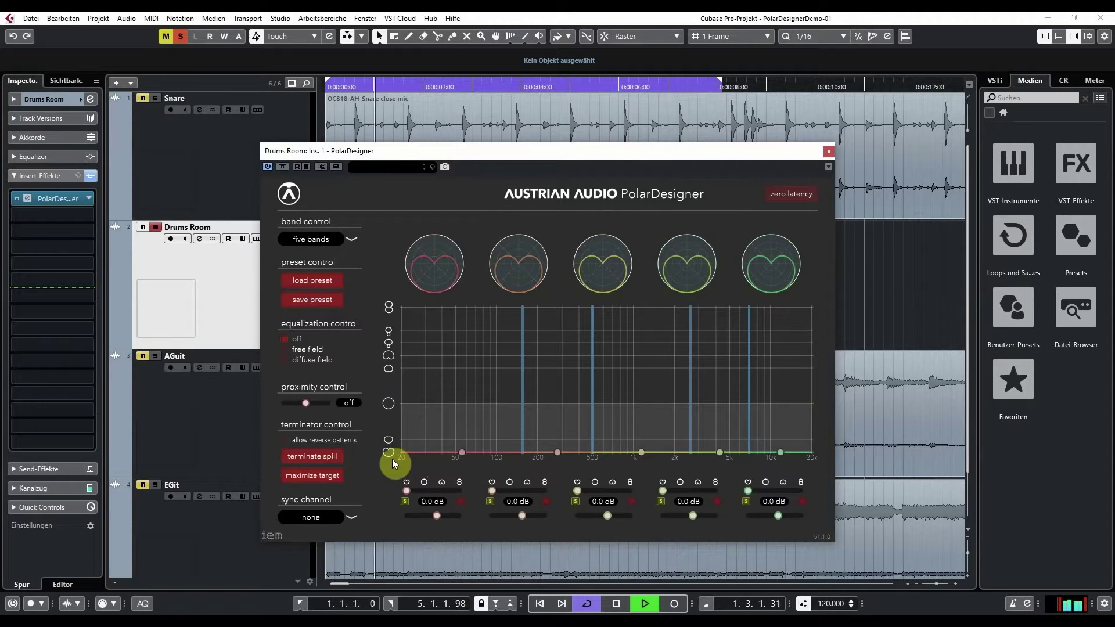
left_click(390, 309)
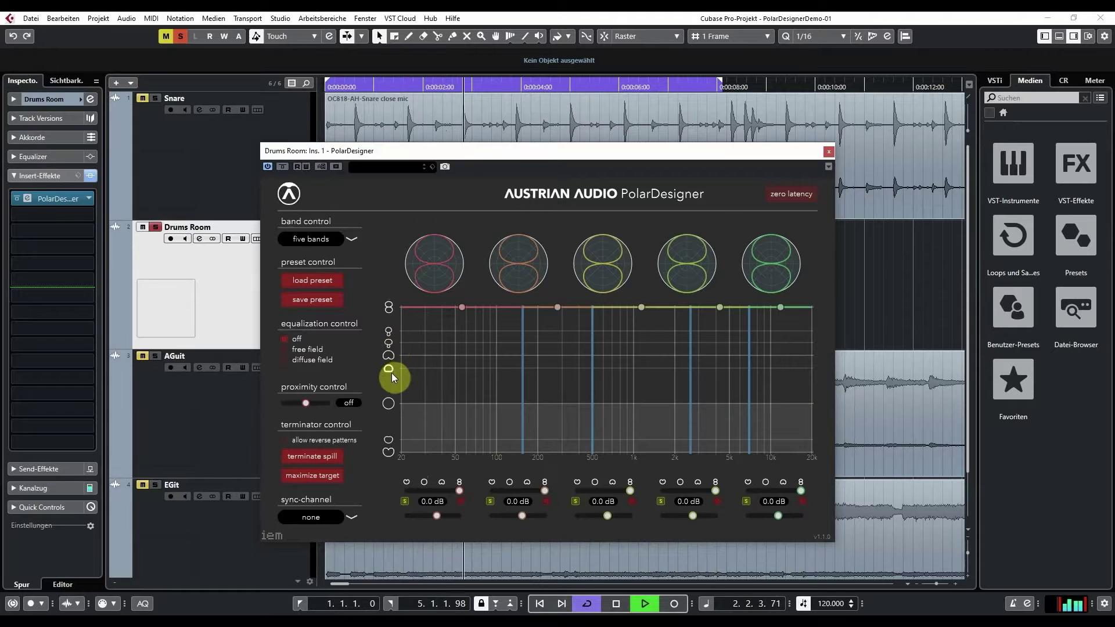
key("space")
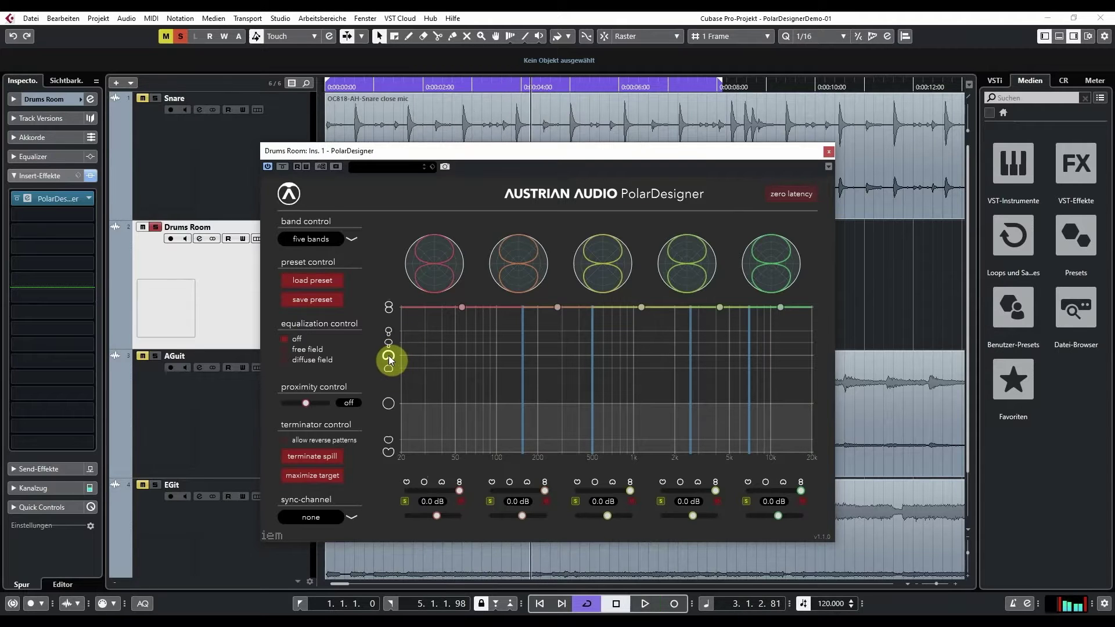
left_click(389, 357)
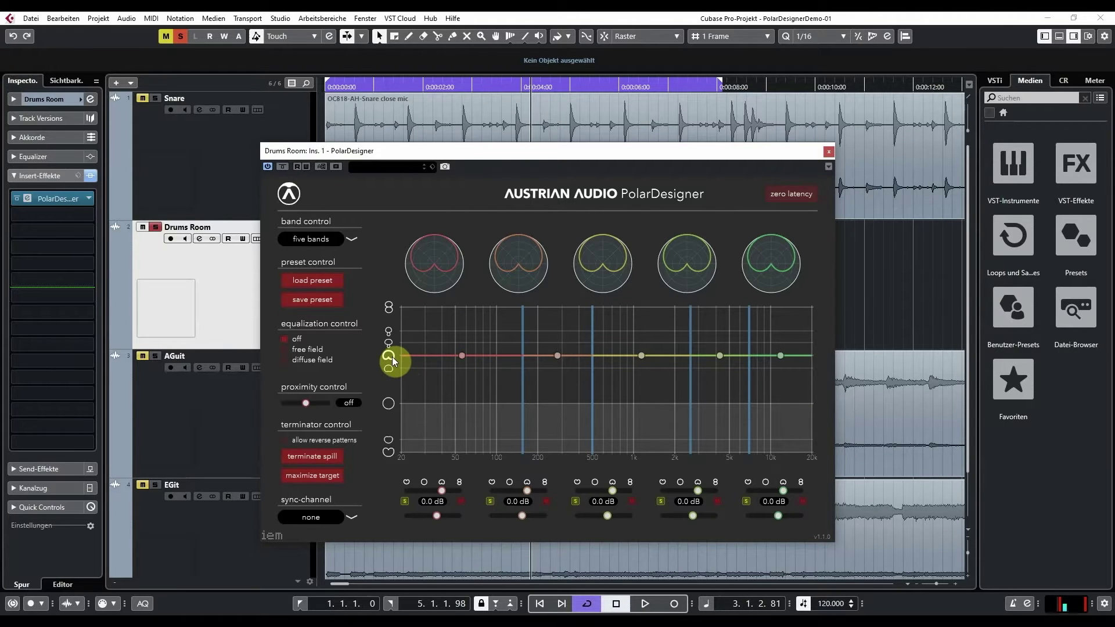
key("space")
left_click(387, 405)
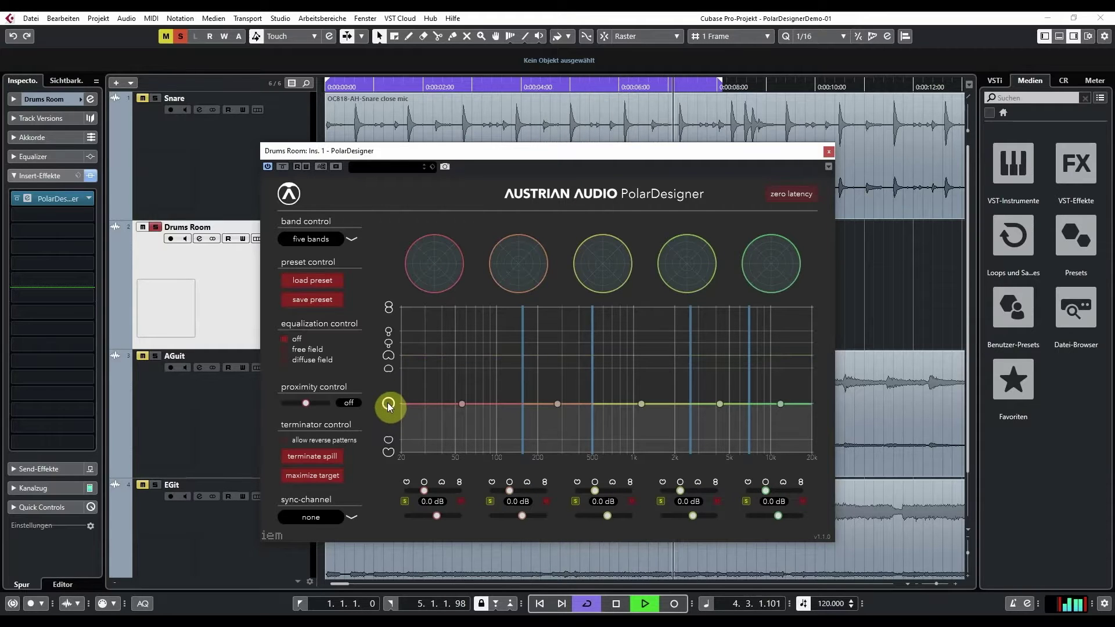
- Start from cardioid, move the first crossover to 120 Hz, and make band 1 omni with 3.7 dB gain
left_click(389, 356)
left_click(404, 501)
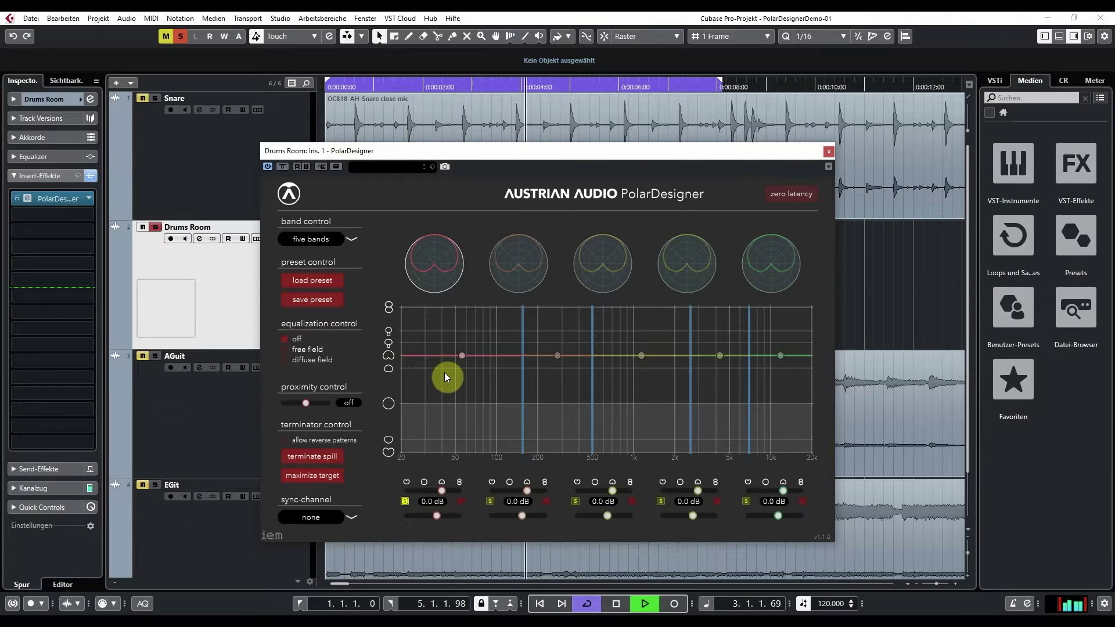
left_click_drag(522, 396, 507, 397)
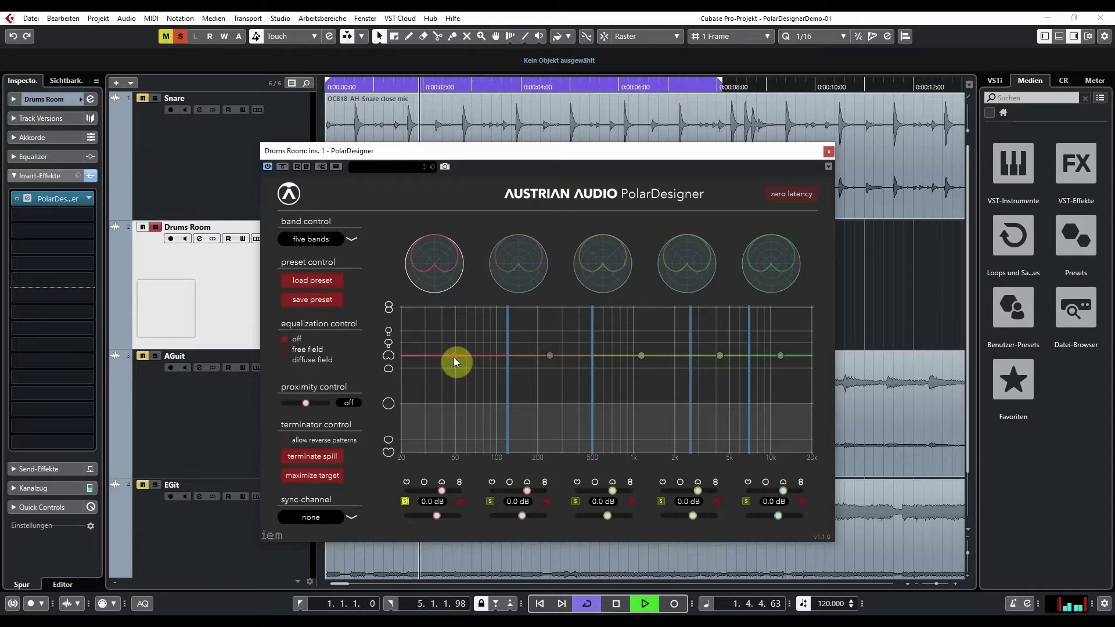
left_click_drag(454, 357, 455, 403)
left_click(436, 516)
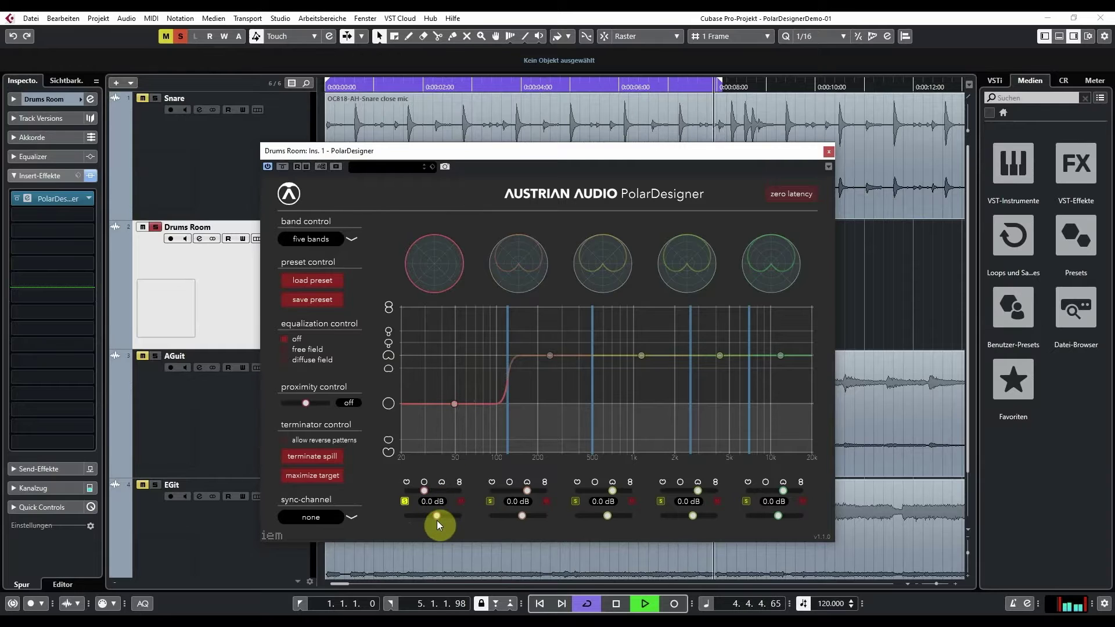
left_click_drag(436, 518, 443, 517)
- Make soloed band 2 more directional, then solo band 3 and move its divider to about 2 kHz
left_click(490, 501)
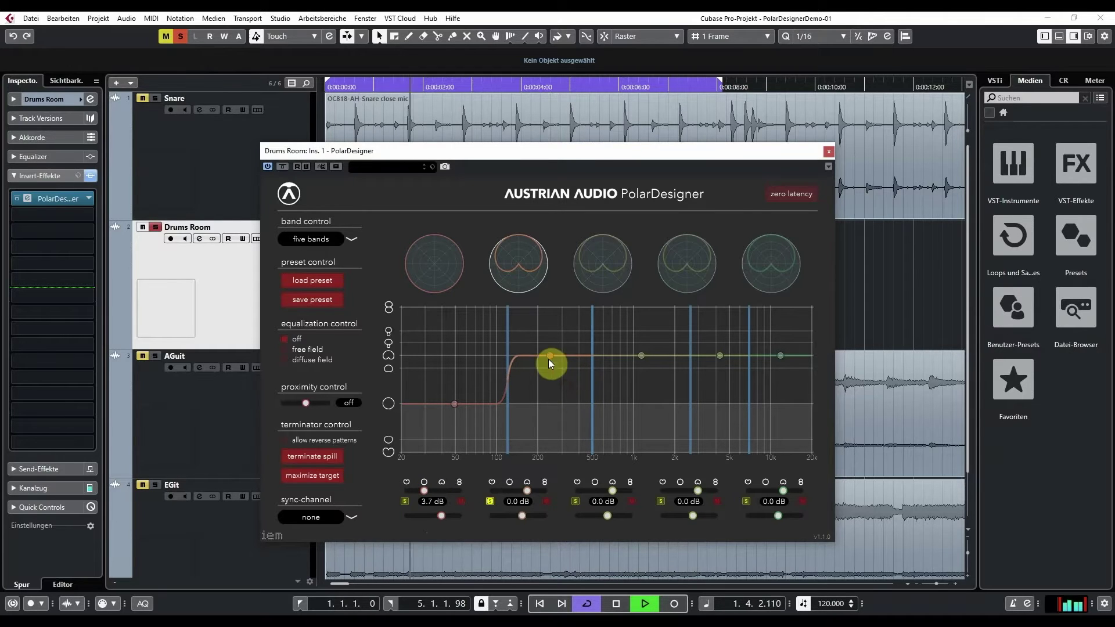
left_click_drag(548, 355, 549, 360)
left_click(574, 501)
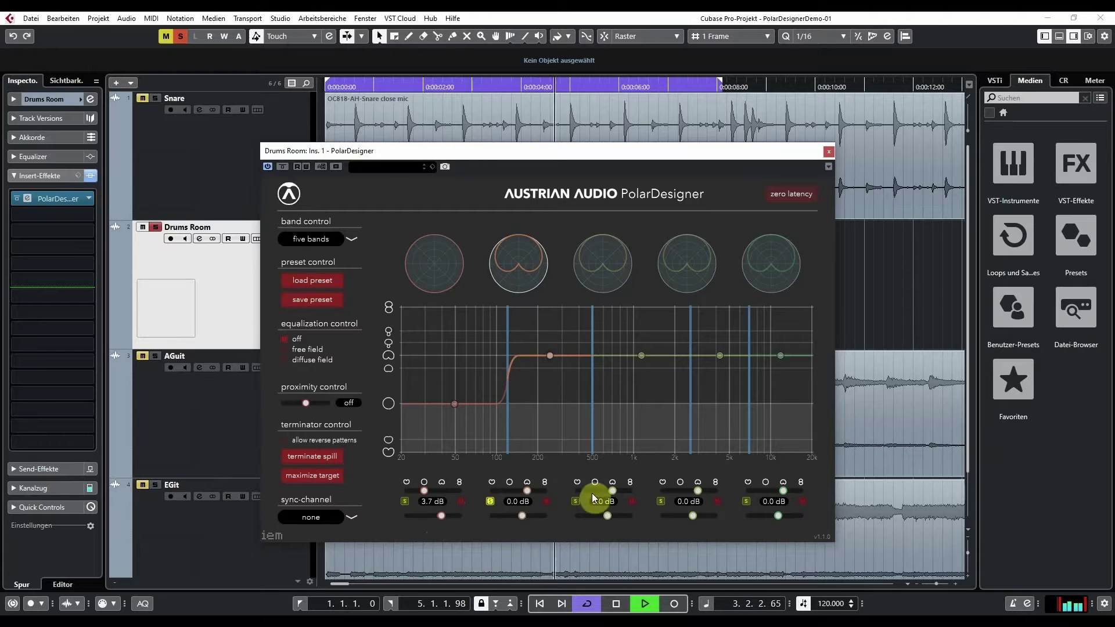
left_click(488, 502)
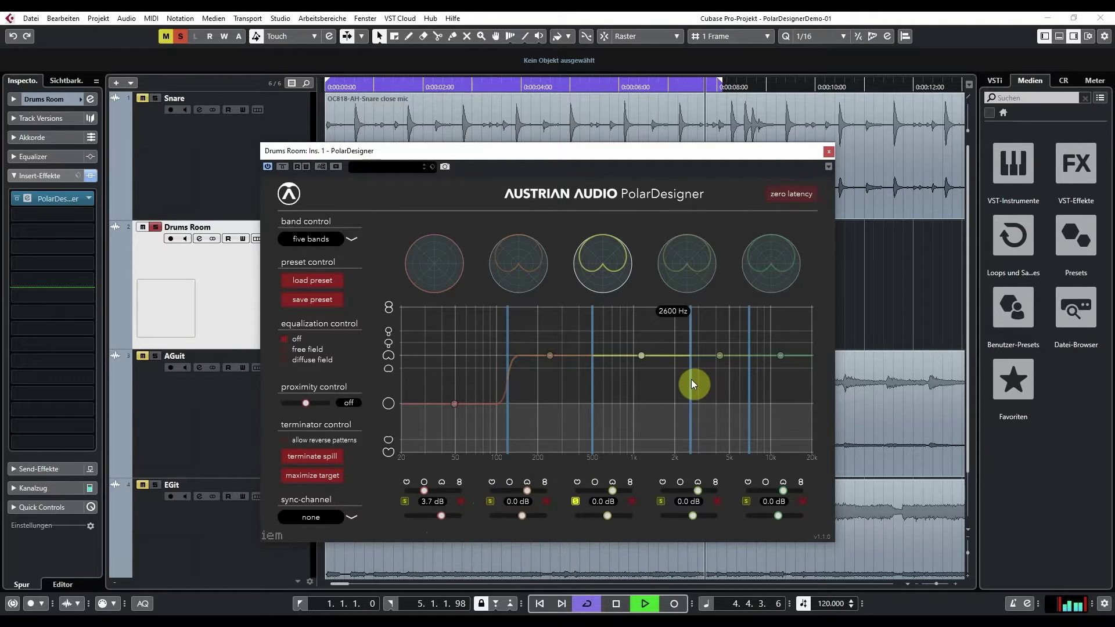
left_click_drag(691, 379, 639, 336)
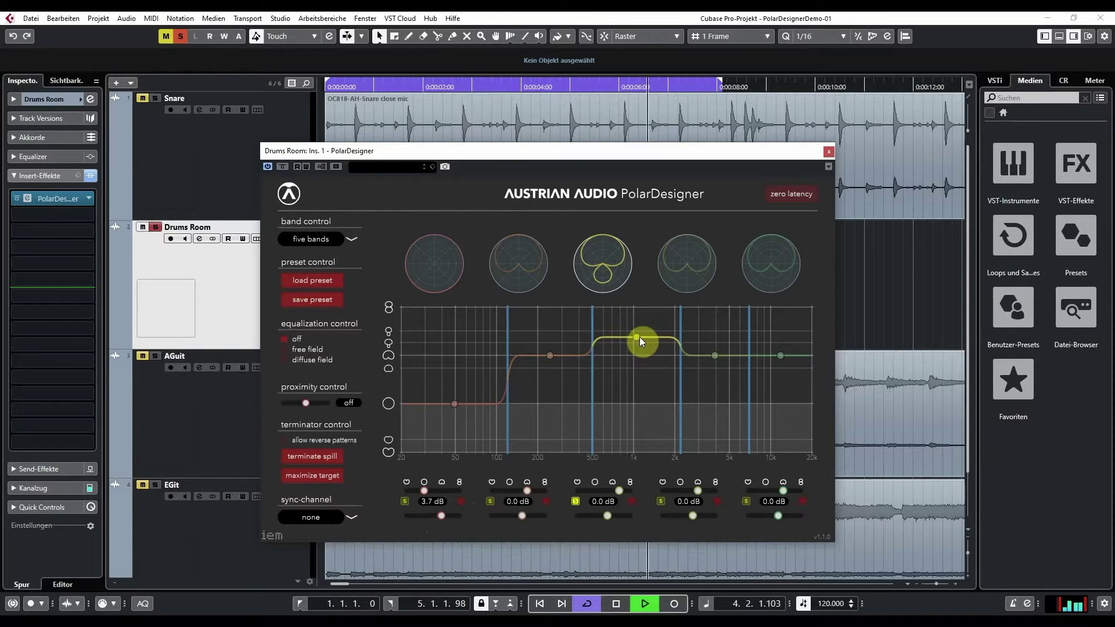
- Tighten band 4's pattern while soloed, then solo band 5 and set it to omni
left_click(662, 501)
left_click(576, 502)
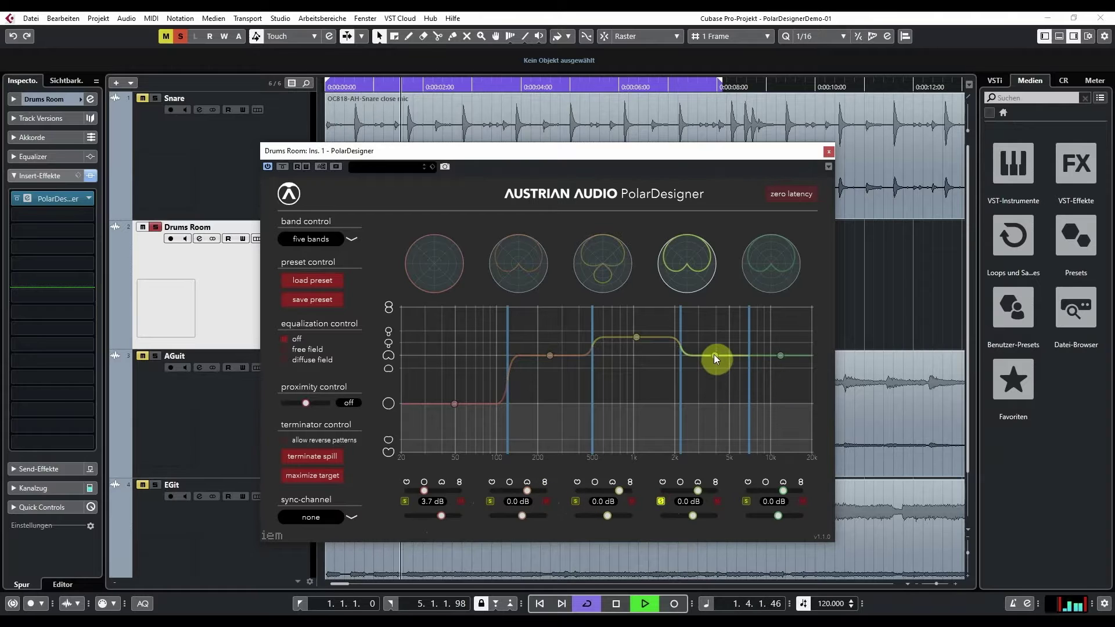
mouse_move(717, 355)
left_mouse_down()
mouse_move(718, 408)
mouse_move(717, 308)
mouse_move(719, 343)
left_mouse_up()
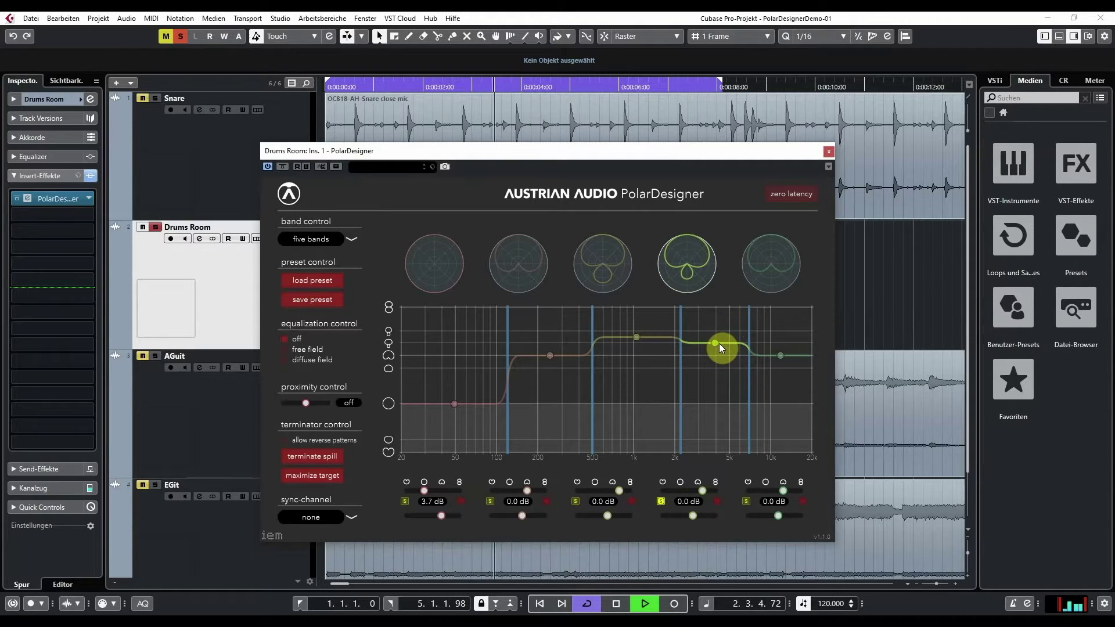
left_click(746, 501)
left_click(660, 501)
left_click_drag(780, 357, 781, 391)
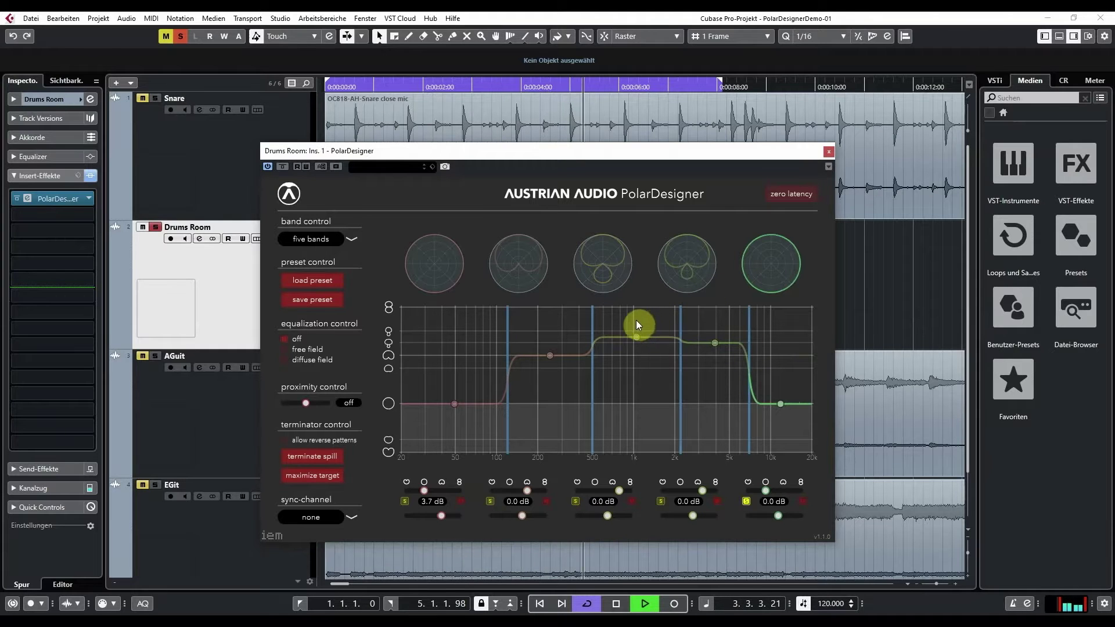
- Unsolo band 5, A/B compare both settings sets, and set proximity compensation to about 0.5
left_click(745, 501)
left_click(322, 166)
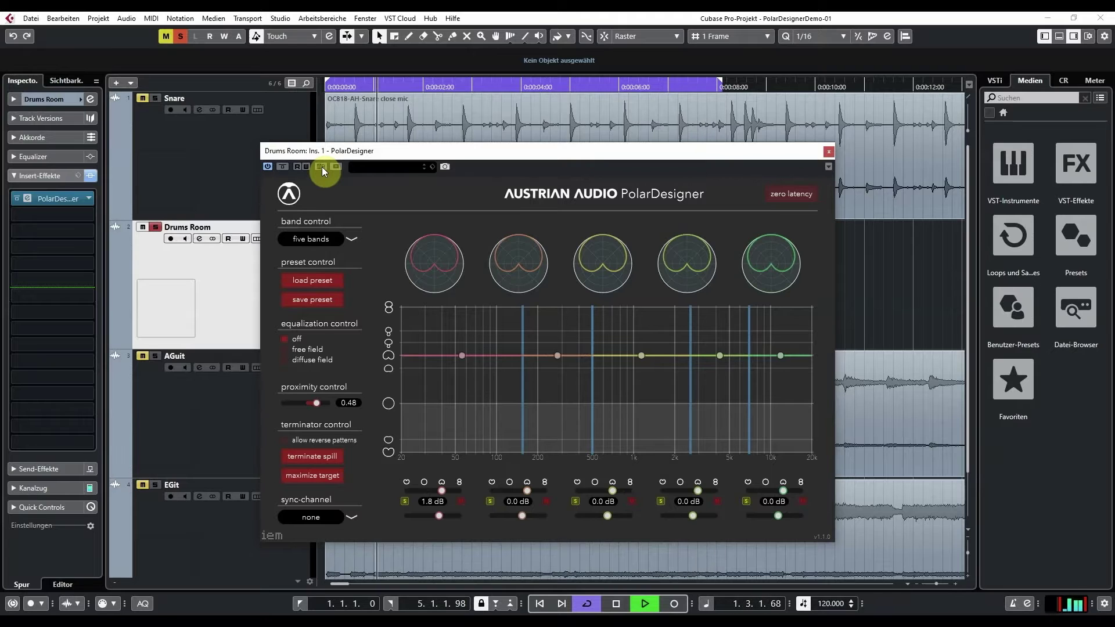
left_click(322, 166)
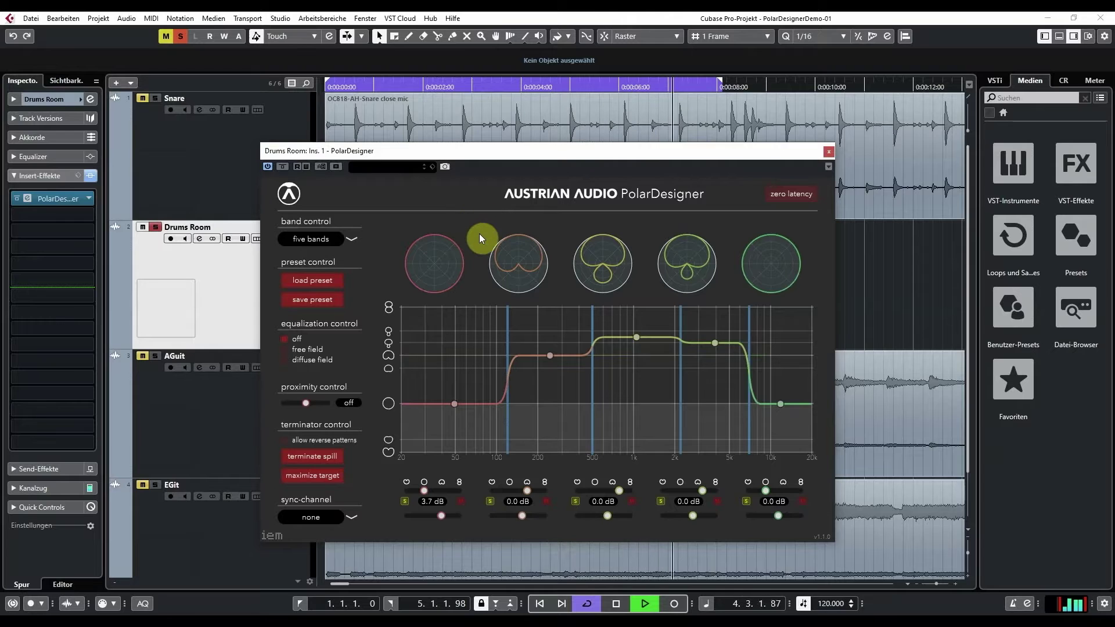
left_click(321, 167)
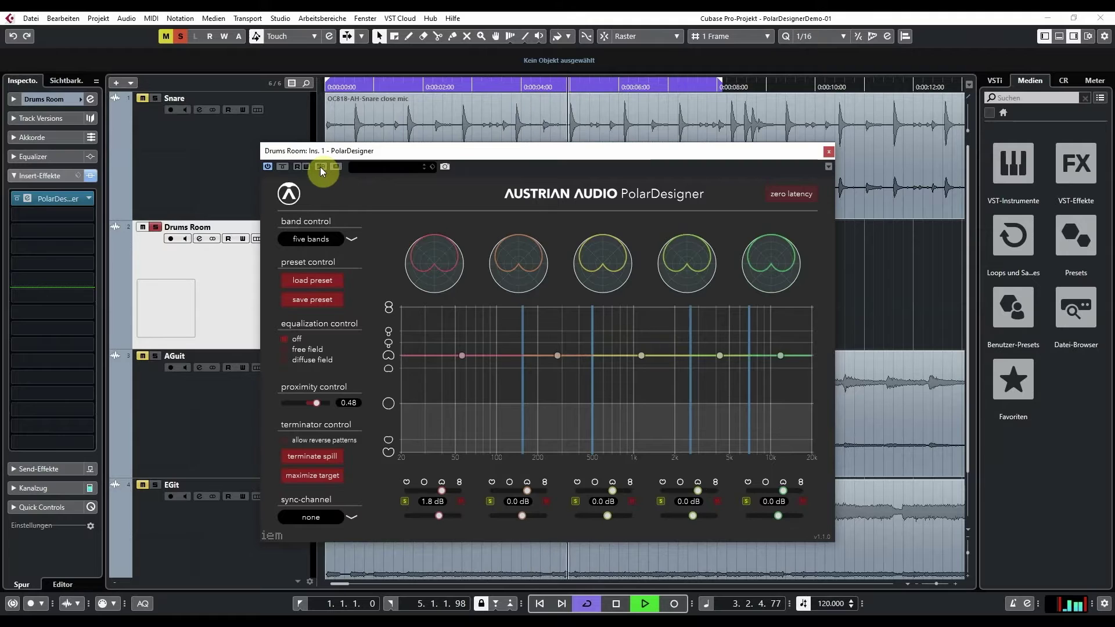
left_click(320, 166)
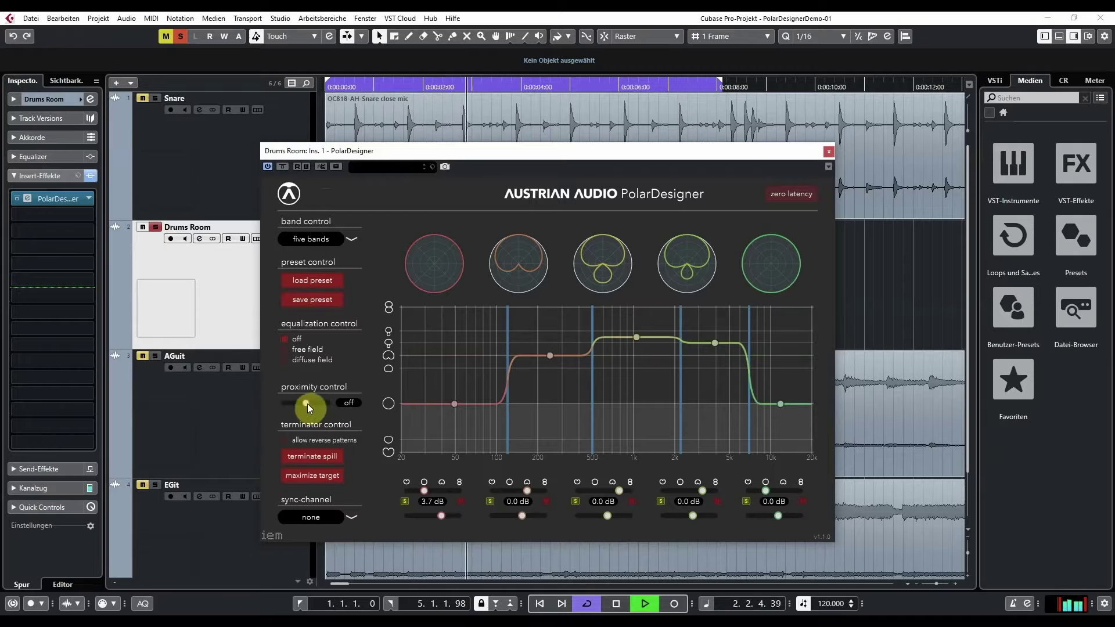
left_click_drag(304, 403, 316, 403)
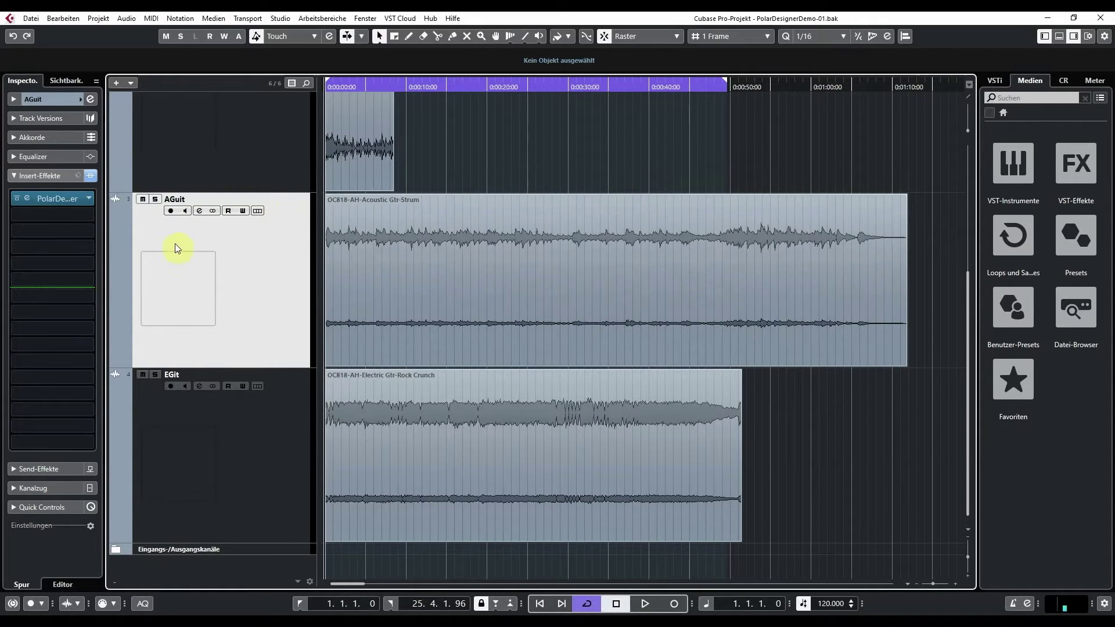
- Solo the AGuit track and start playback
left_click(155, 199)
key("space")
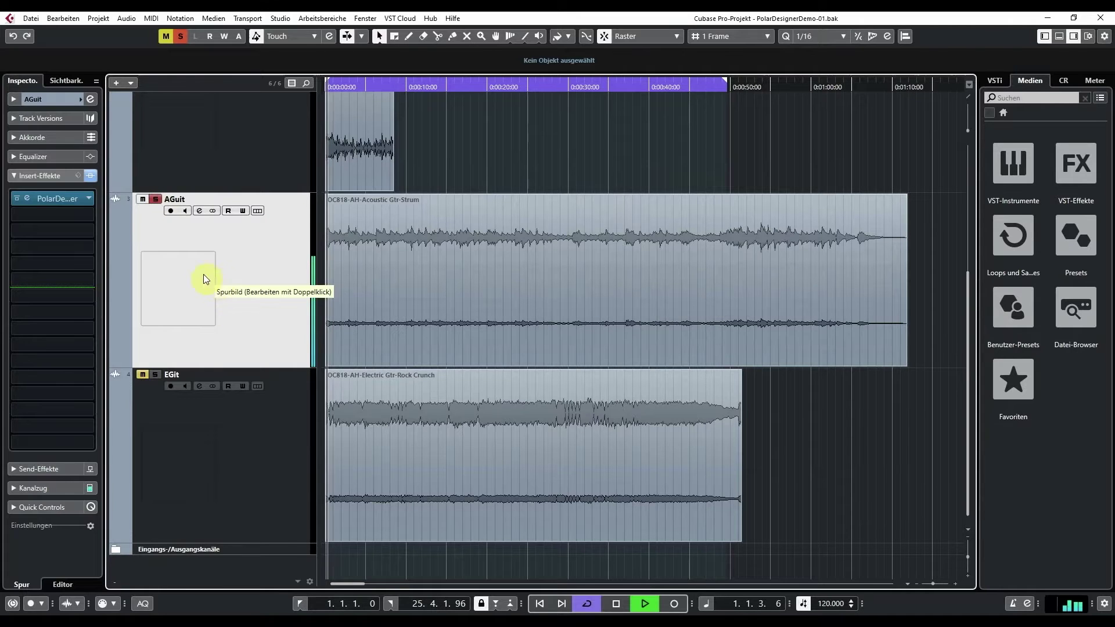
- Open AGuit's PolarDesigner, audition omni, figure-8, hypercardioid and cardioid, then boost band 2 to 12.5 dB
left_click(30, 200)
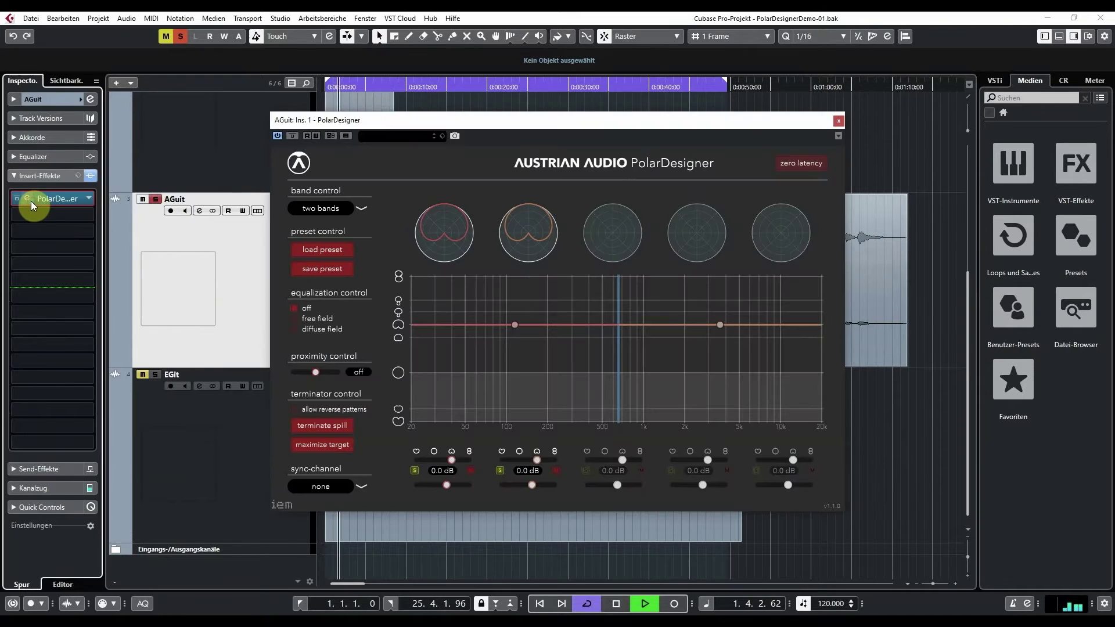
left_click(398, 373)
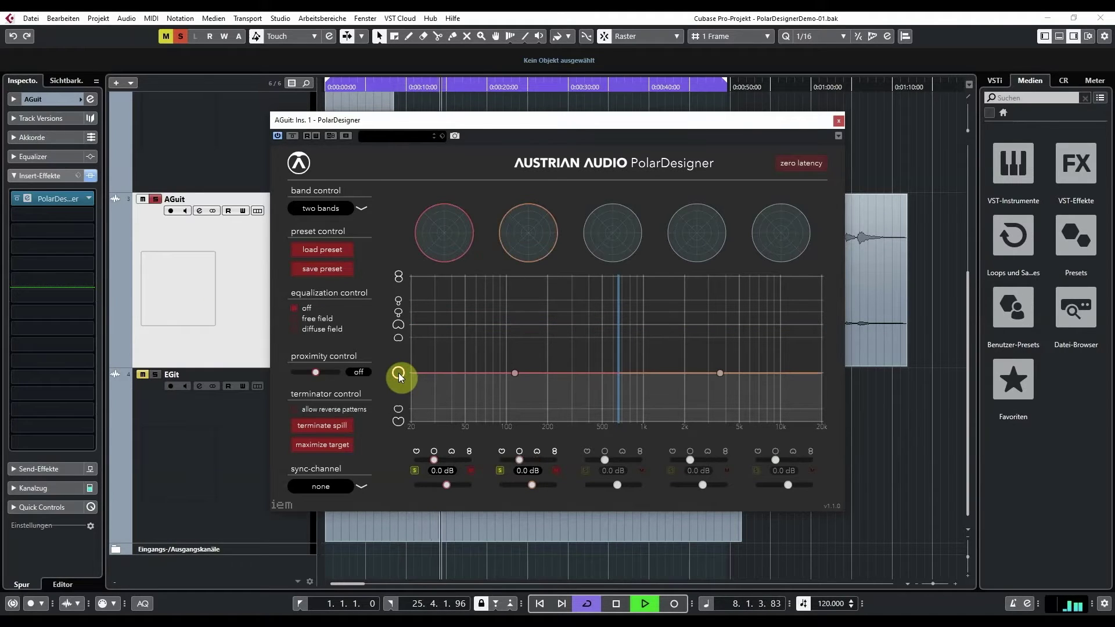
left_click(398, 278)
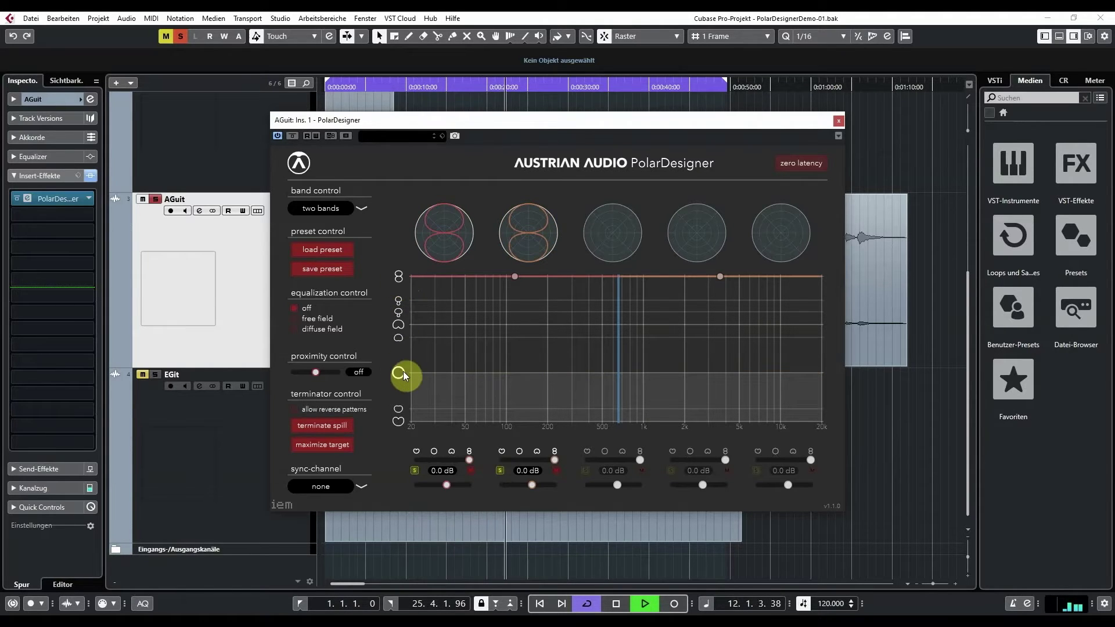
left_click(398, 326)
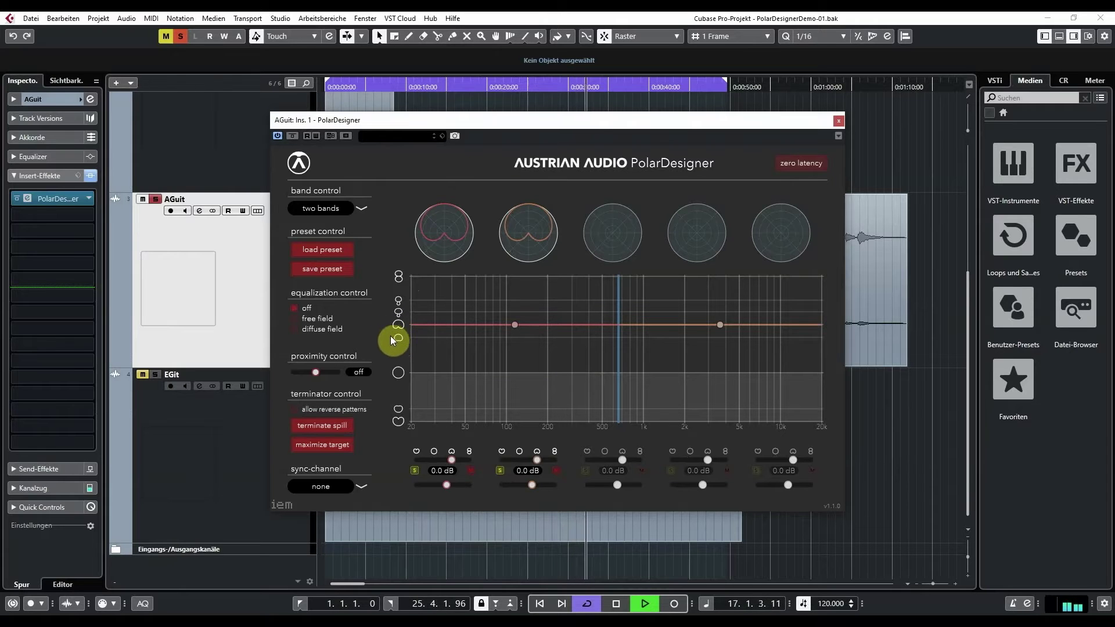
left_click(397, 423)
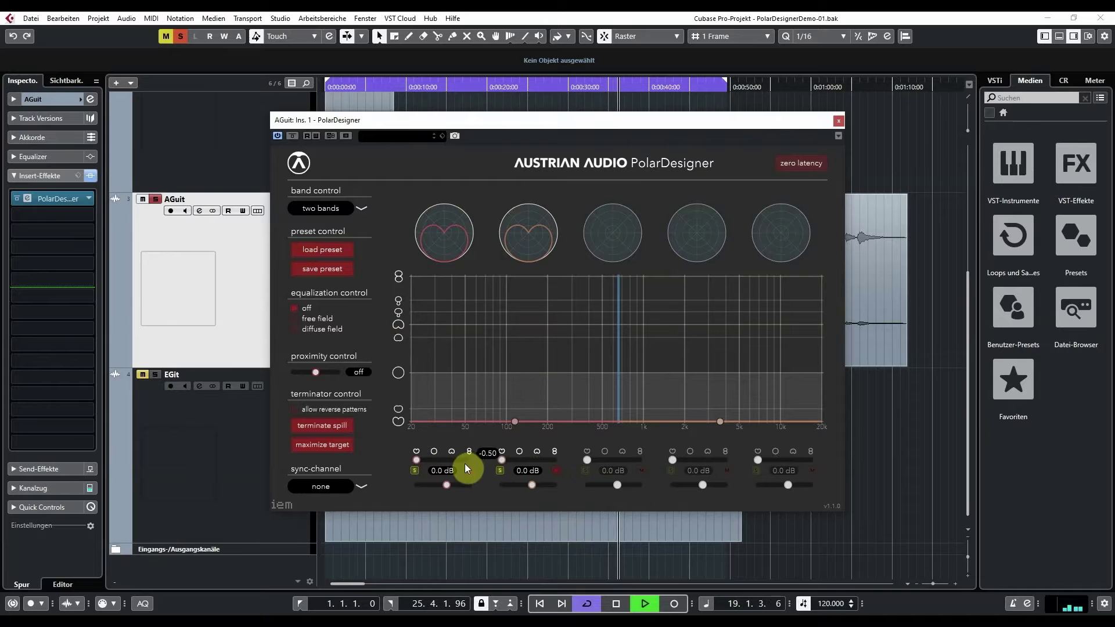
left_click_drag(451, 485, 555, 473)
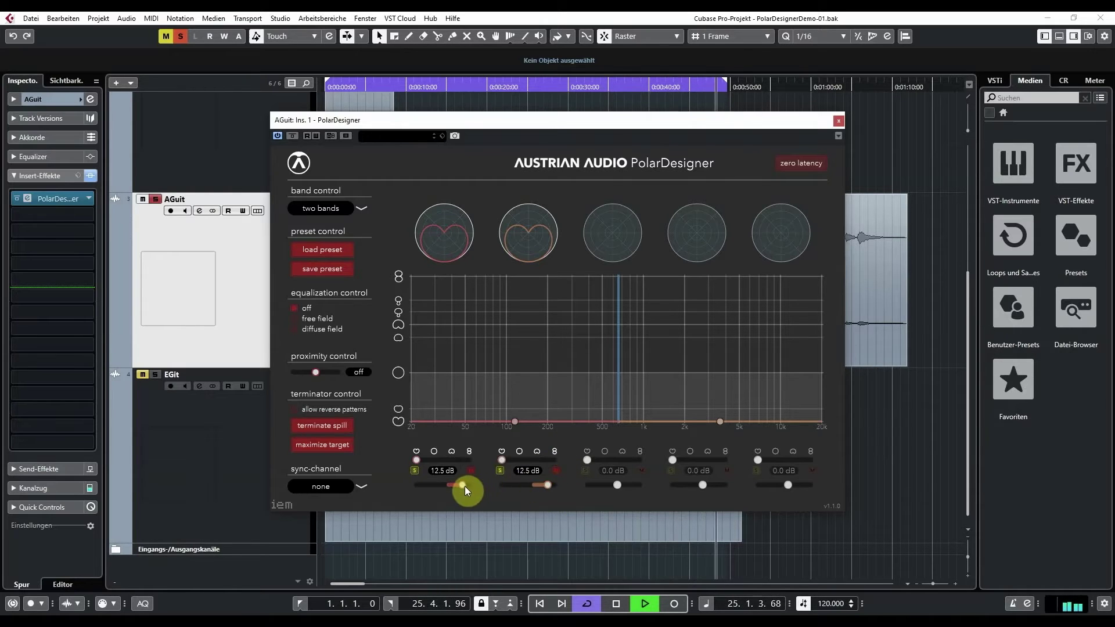
left_click_drag(466, 486, 418, 479)
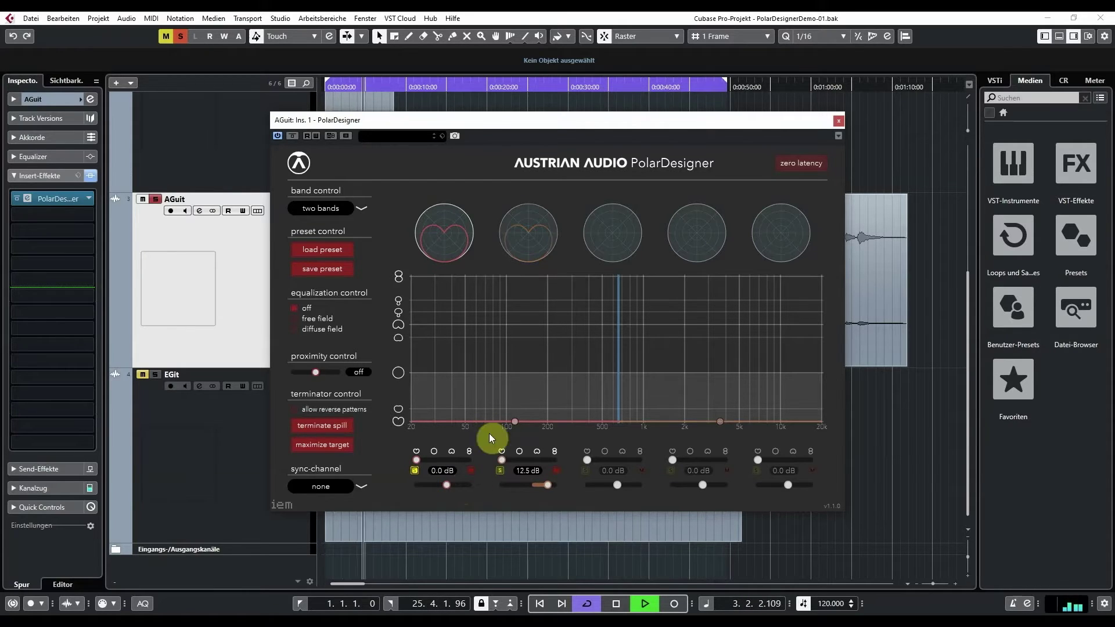
- Raise band 1's pattern toward cardioid, then solo band 2, reshape its pattern and set gain to 13.4 dB
left_click(511, 421)
left_click_drag(510, 420, 511, 325)
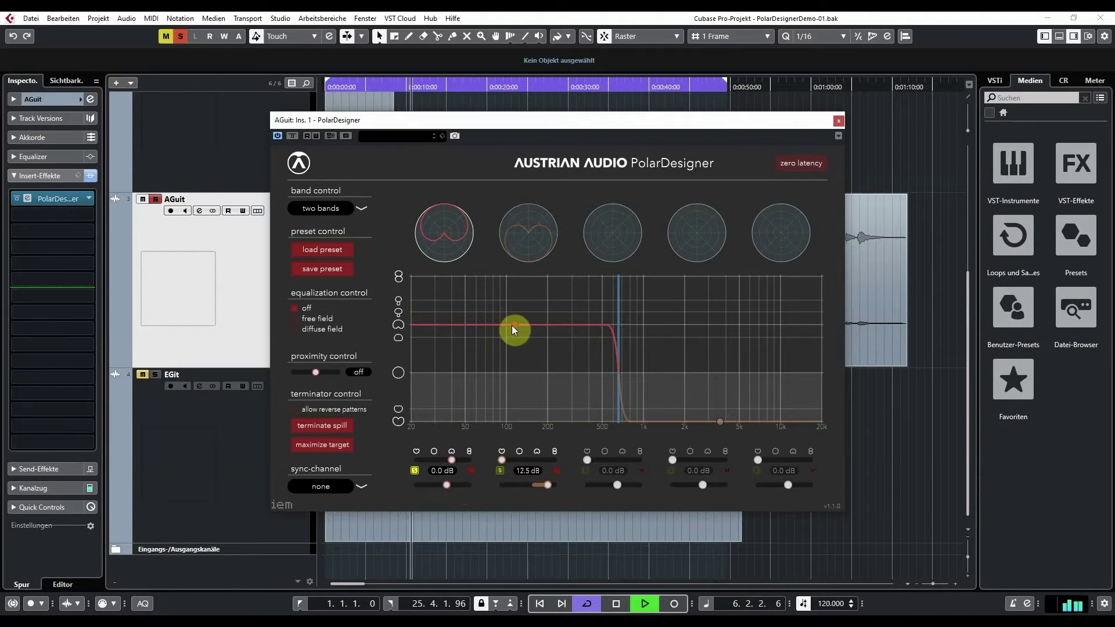
left_click(499, 472)
left_click(414, 470)
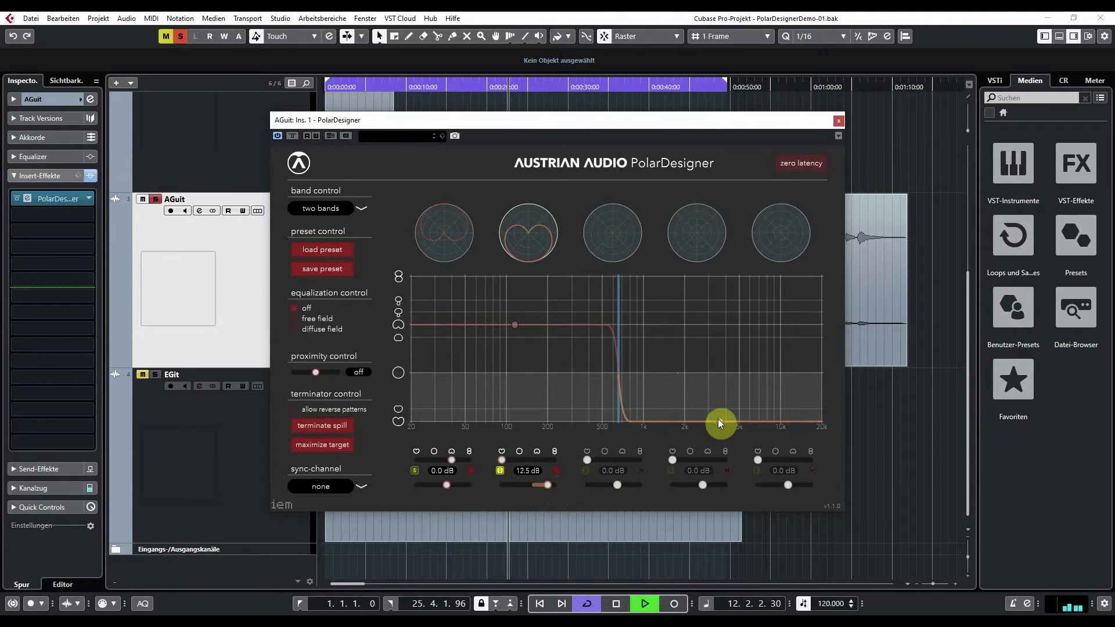
mouse_move(718, 422)
left_mouse_down()
mouse_move(716, 385)
mouse_move(720, 408)
left_mouse_up()
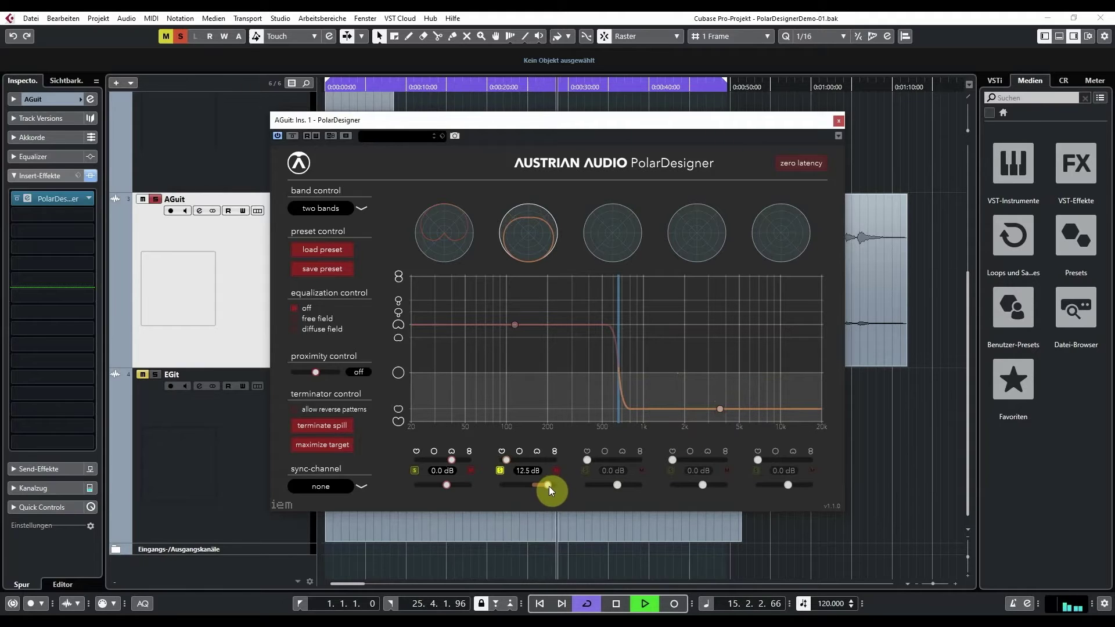
mouse_move(549, 486)
left_mouse_down()
mouse_move(511, 482)
mouse_move(550, 487)
left_mouse_up()
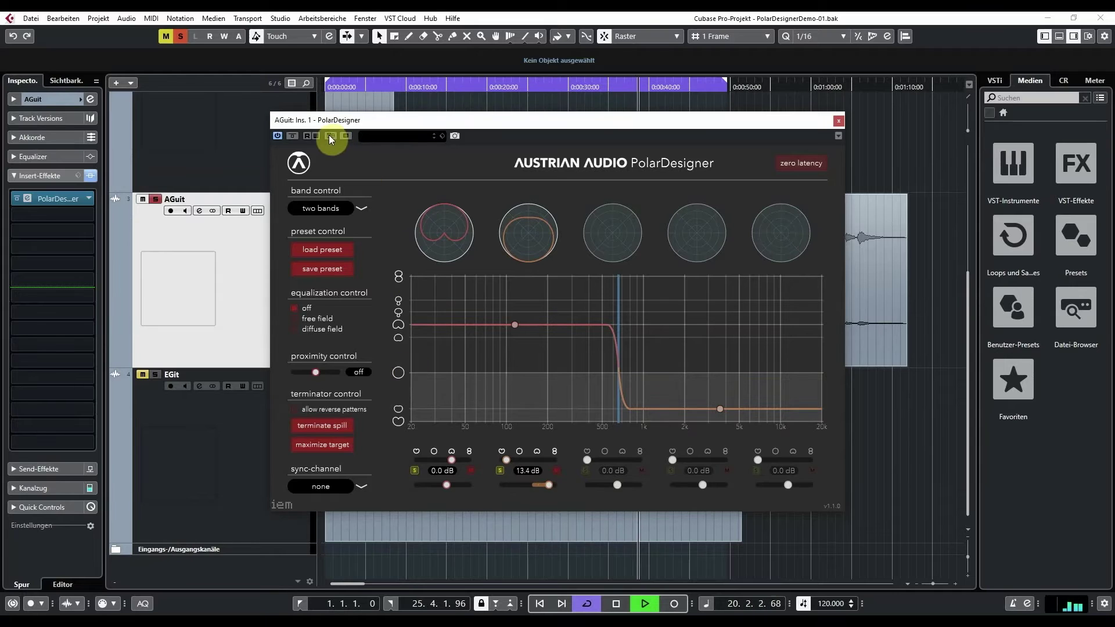
- Set cardioid, reset band 2 gain, A/B compare the settings, and lower band 2 gain to 8.3 dB
left_click(398, 325)
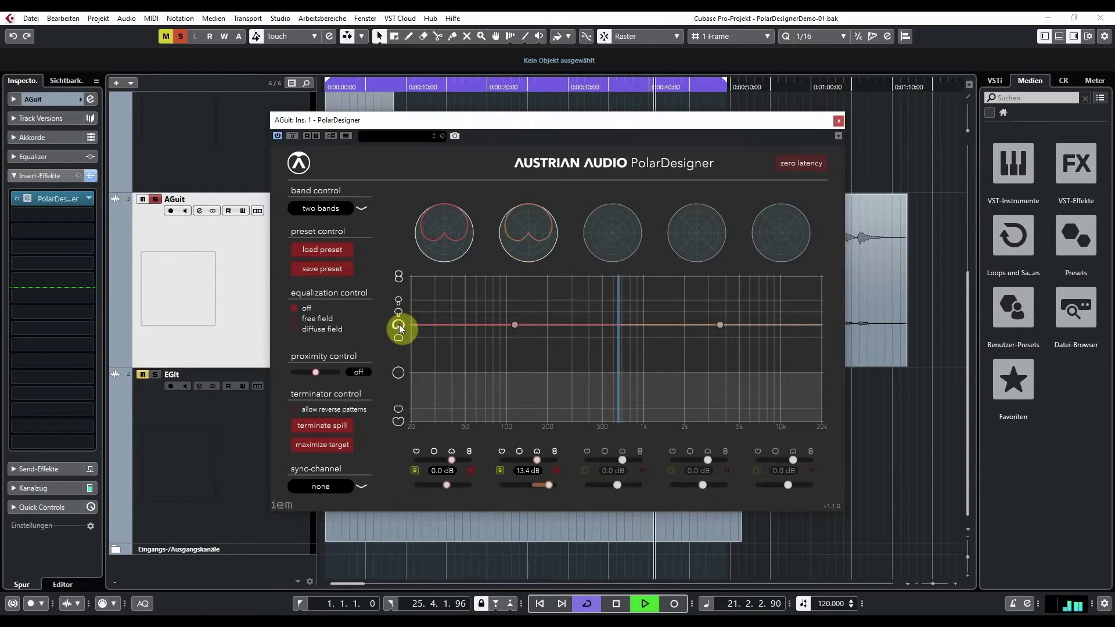
double_click(546, 485)
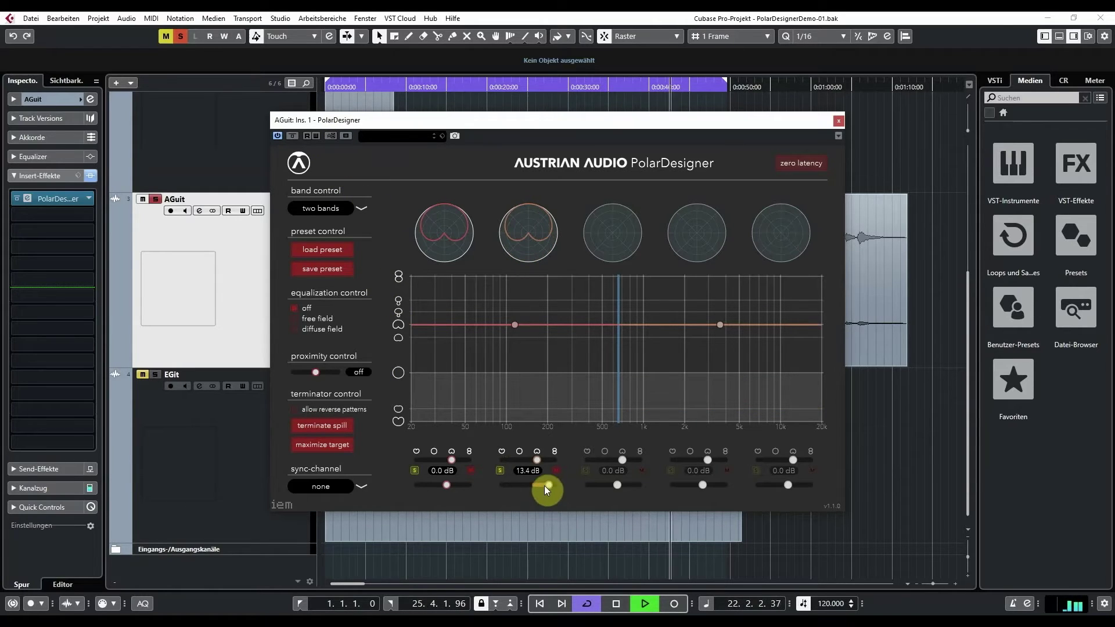
left_click(333, 137)
left_click(332, 137)
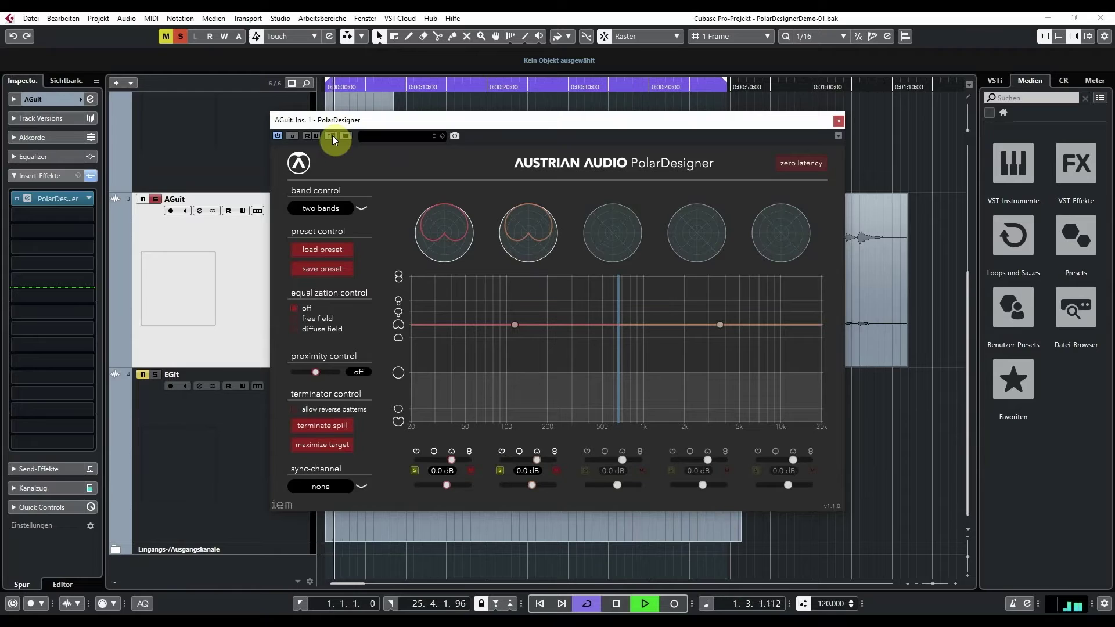
left_click(330, 135)
left_click_drag(548, 484, 542, 484)
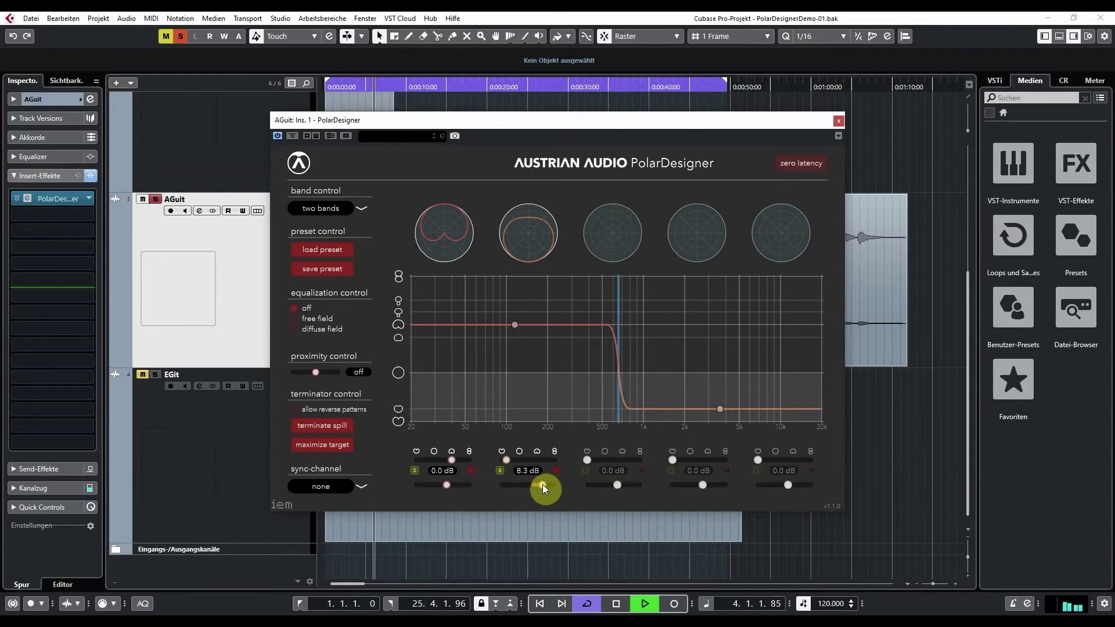
left_click(331, 136)
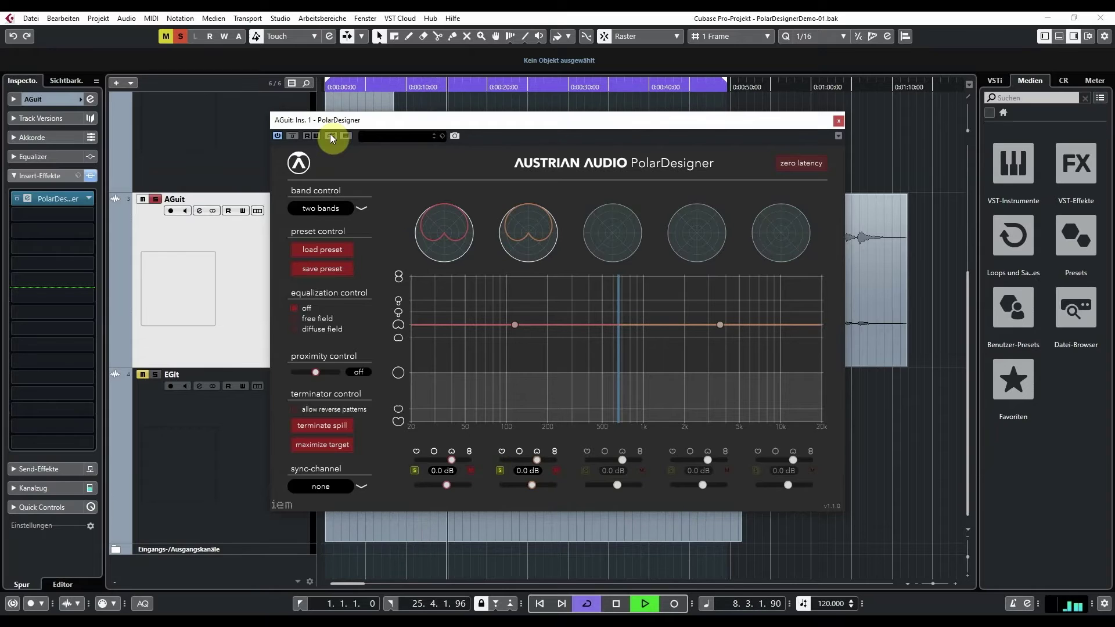
left_click(332, 137)
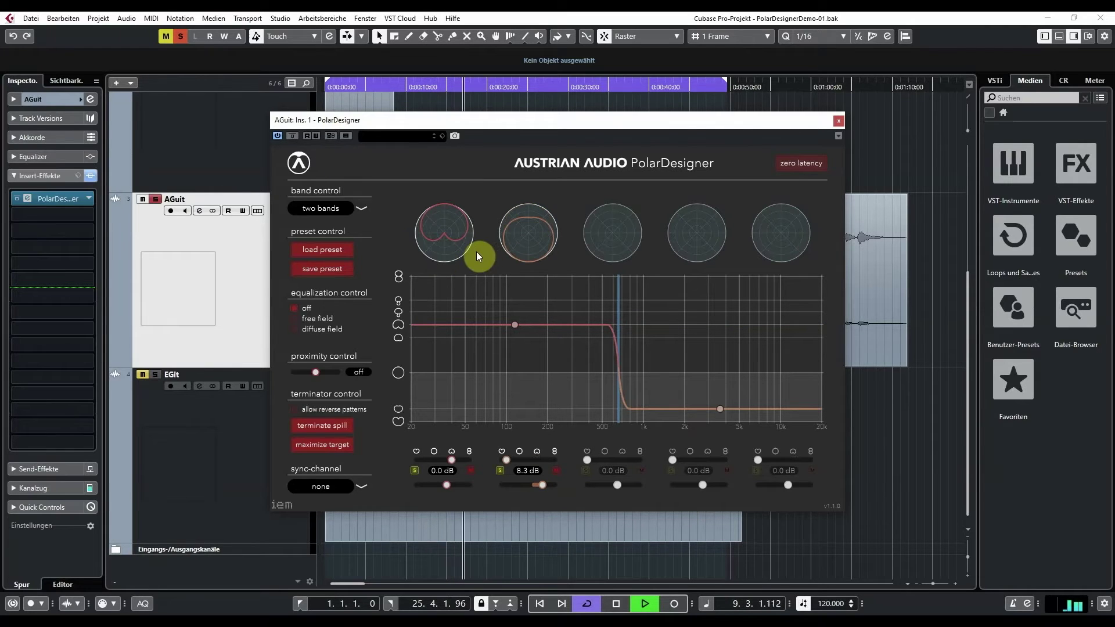
- Close the plugin, solo EGit instead of AGuit, and play from the project start
left_click(837, 124)
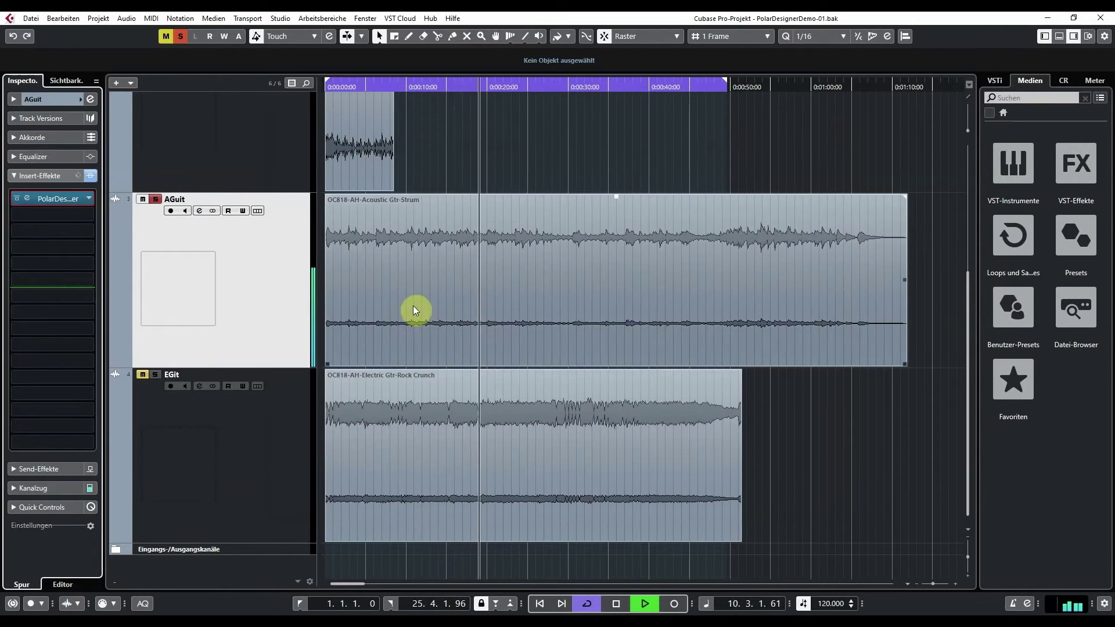
left_click(209, 398)
left_click(155, 375)
left_click(156, 199)
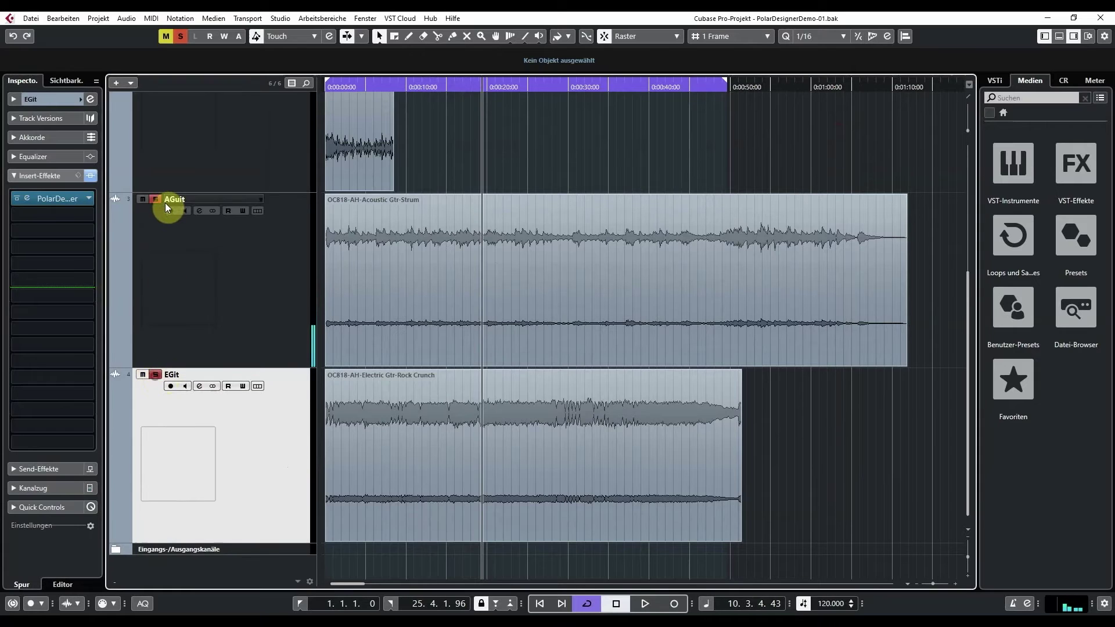
left_click(539, 603)
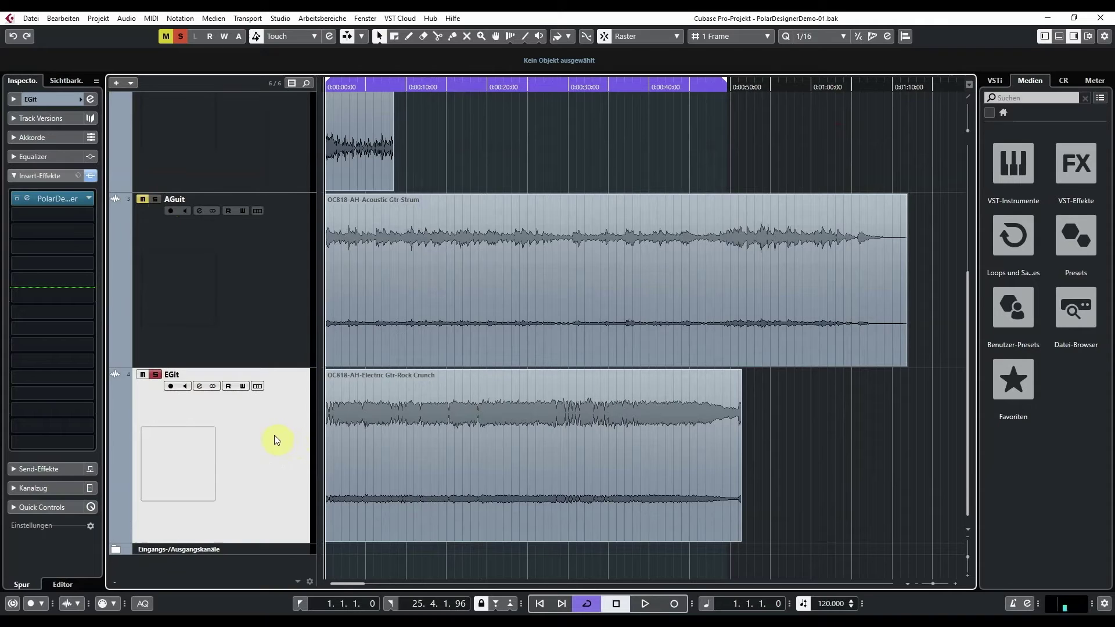
key("space")
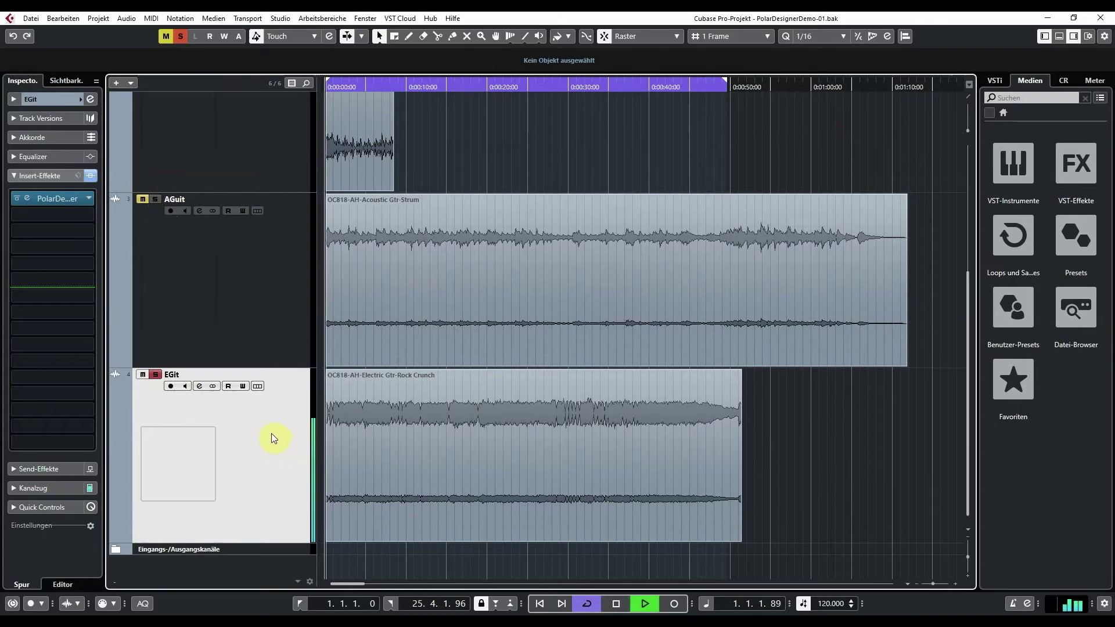
- Open EGit's PolarDesigner, audition figure-8 and omni, then choose cardioid with 10.6 dB band gain
left_click(26, 200)
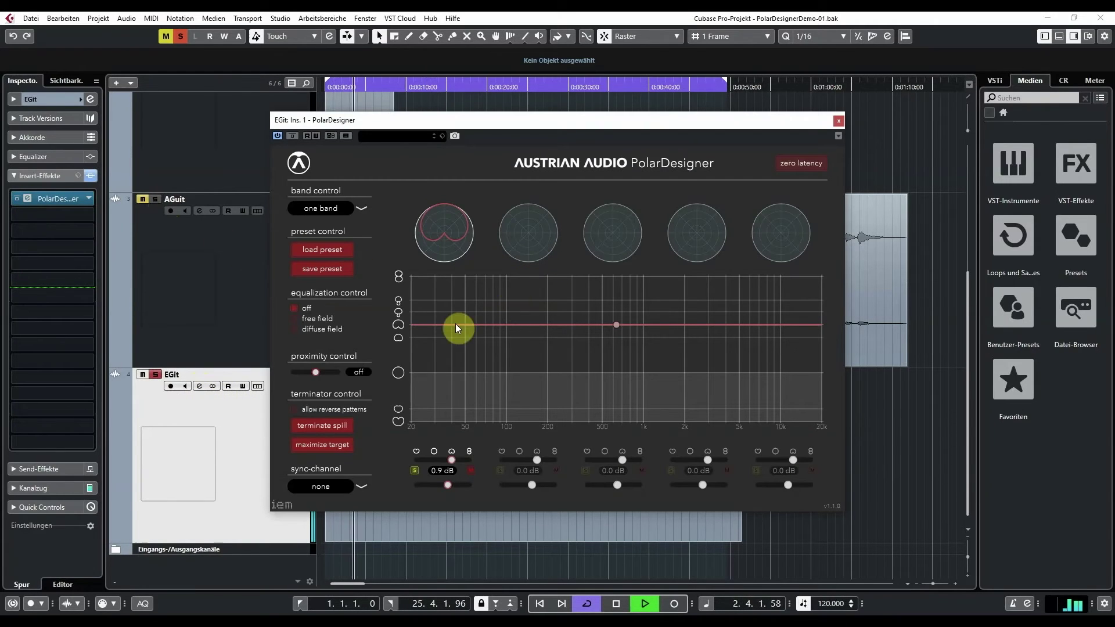
left_click(398, 279)
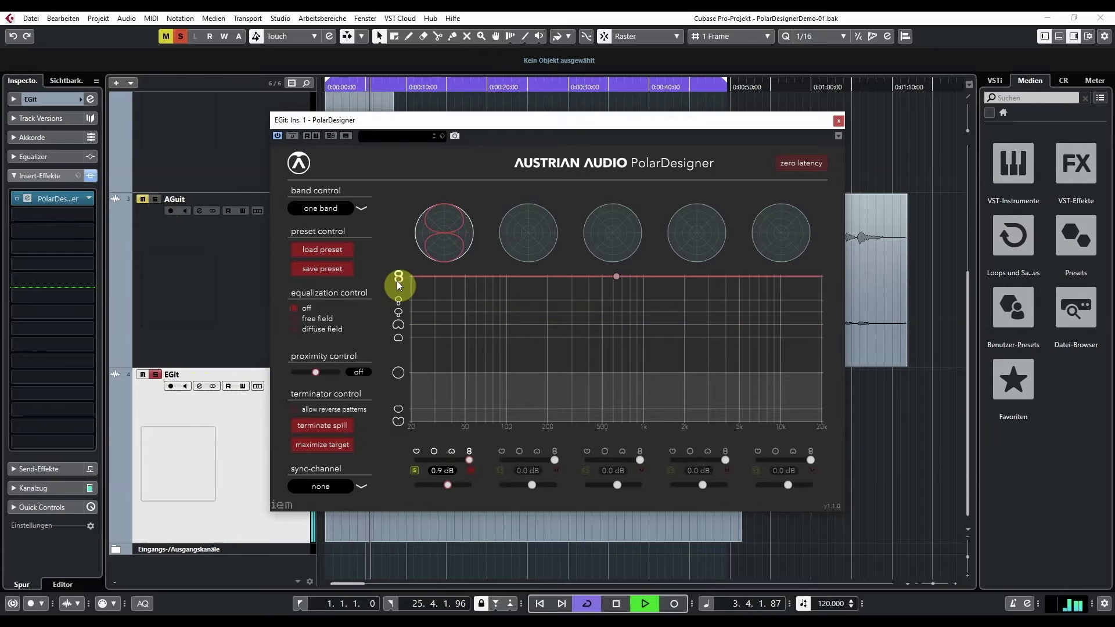
left_click(399, 374)
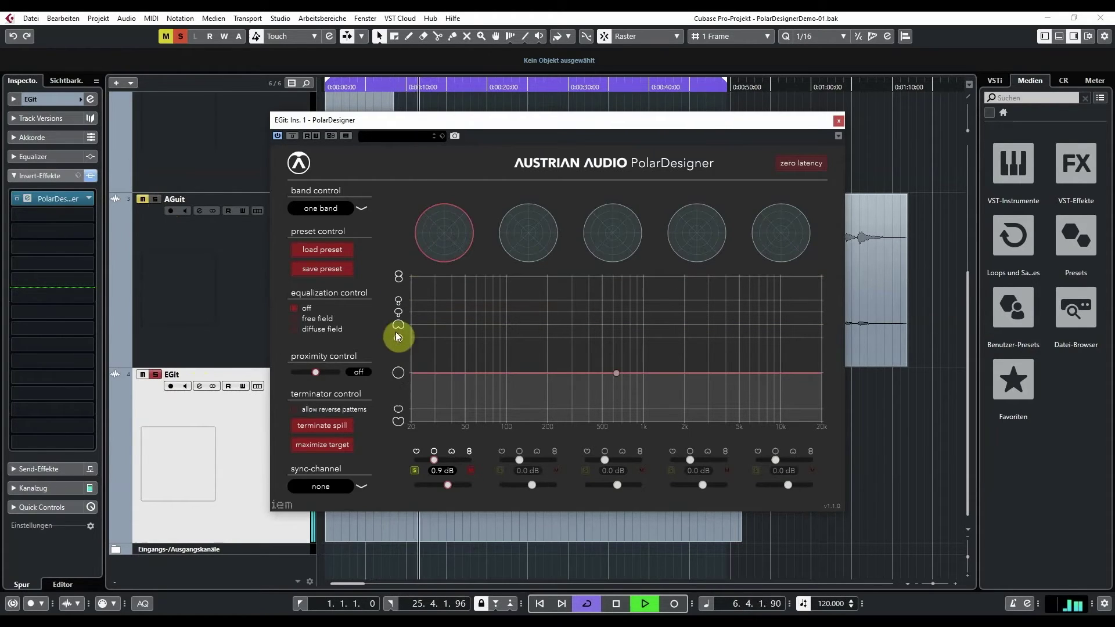
left_click(398, 277)
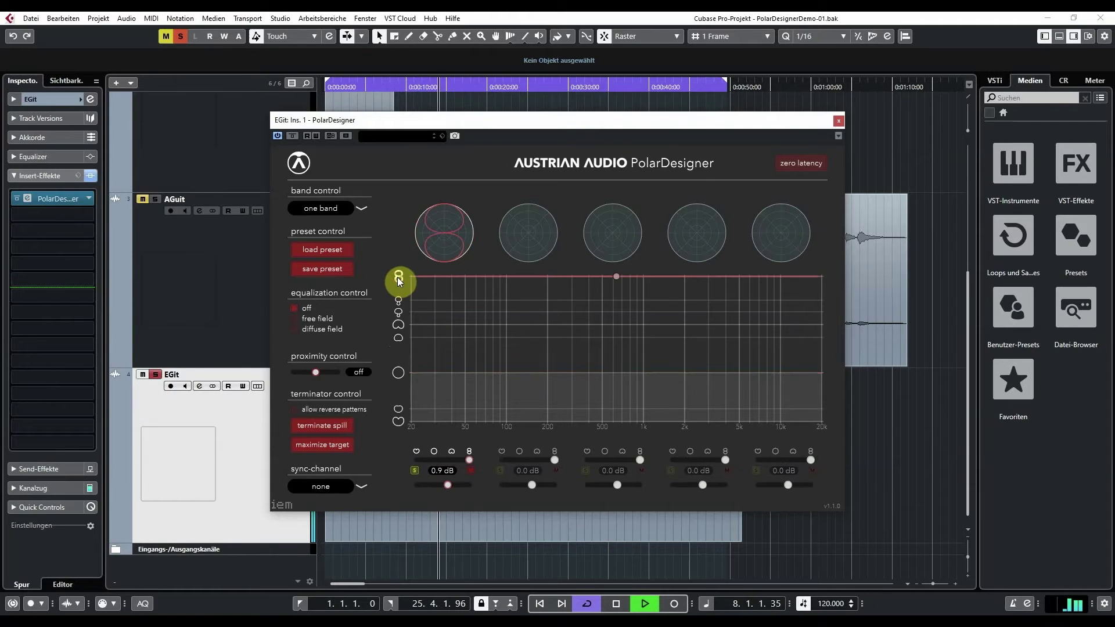
left_click(398, 421)
left_click_drag(447, 485, 458, 486)
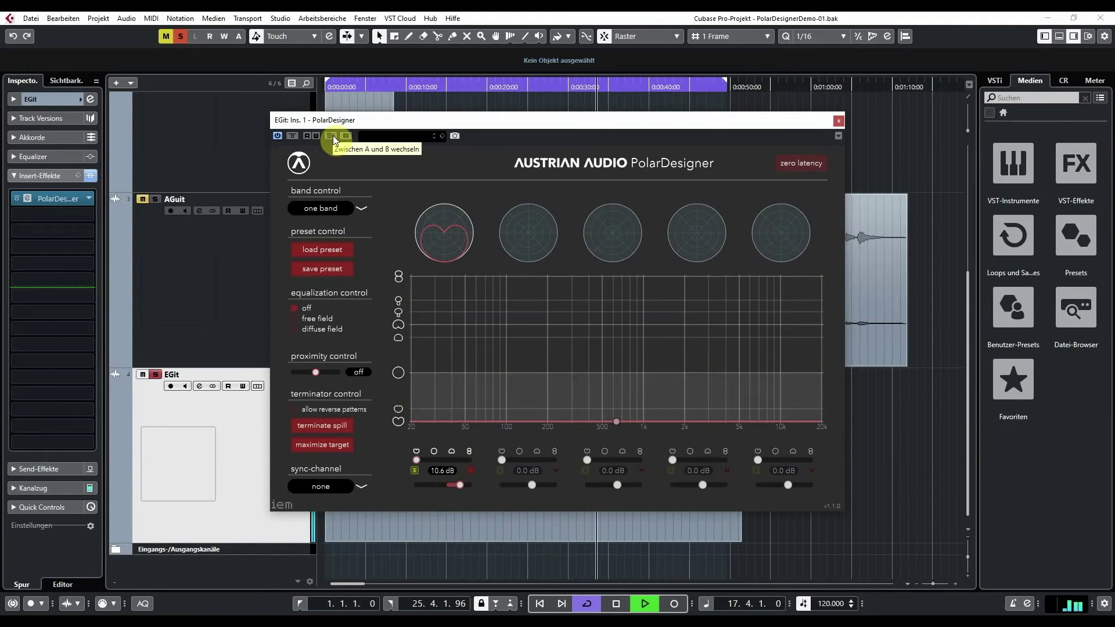
- A/B the figure-8 and cardioid 10.6 dB settings, keep cardioid, stop playback and close PolarDesigner
double_click(460, 486)
left_click(398, 276)
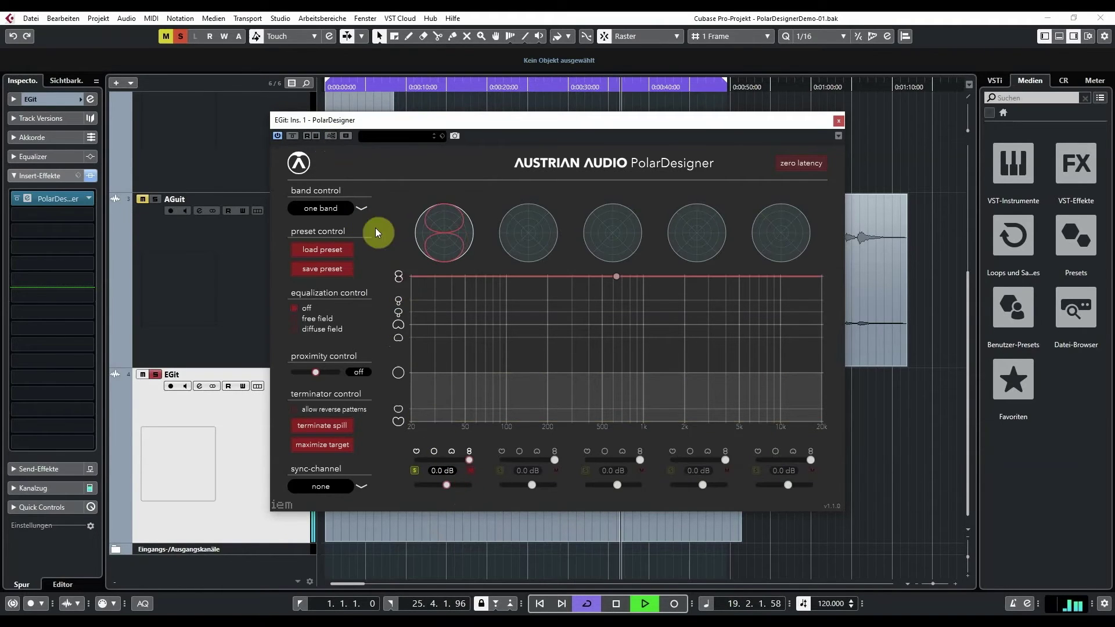
left_click(330, 135)
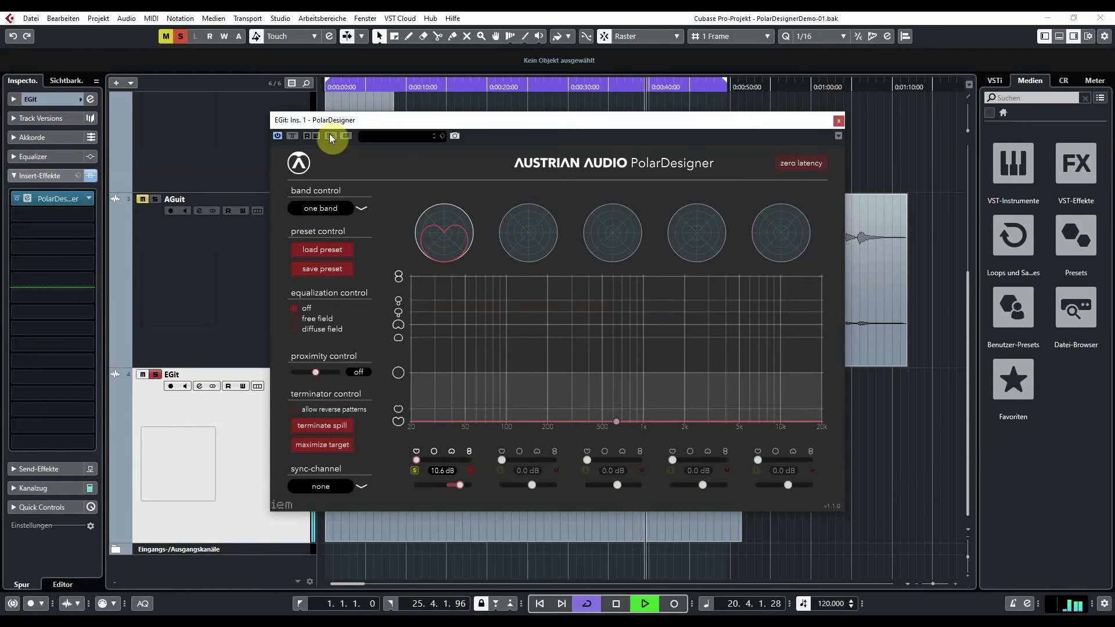
right_click(330, 137)
left_click(329, 138)
left_click(329, 138)
left_click(329, 136)
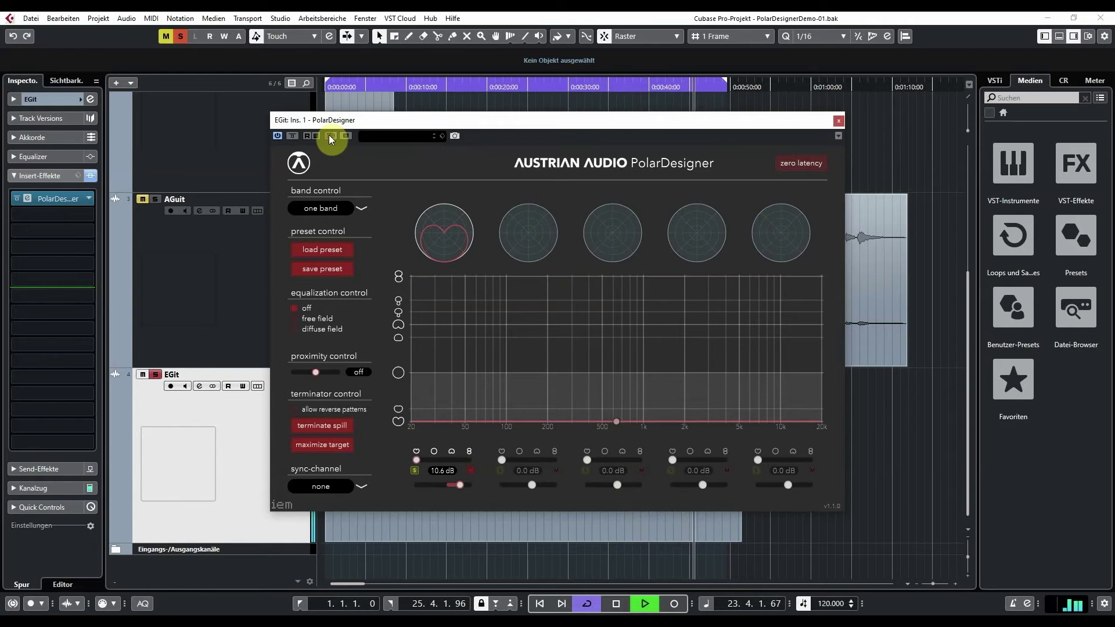
key("space")
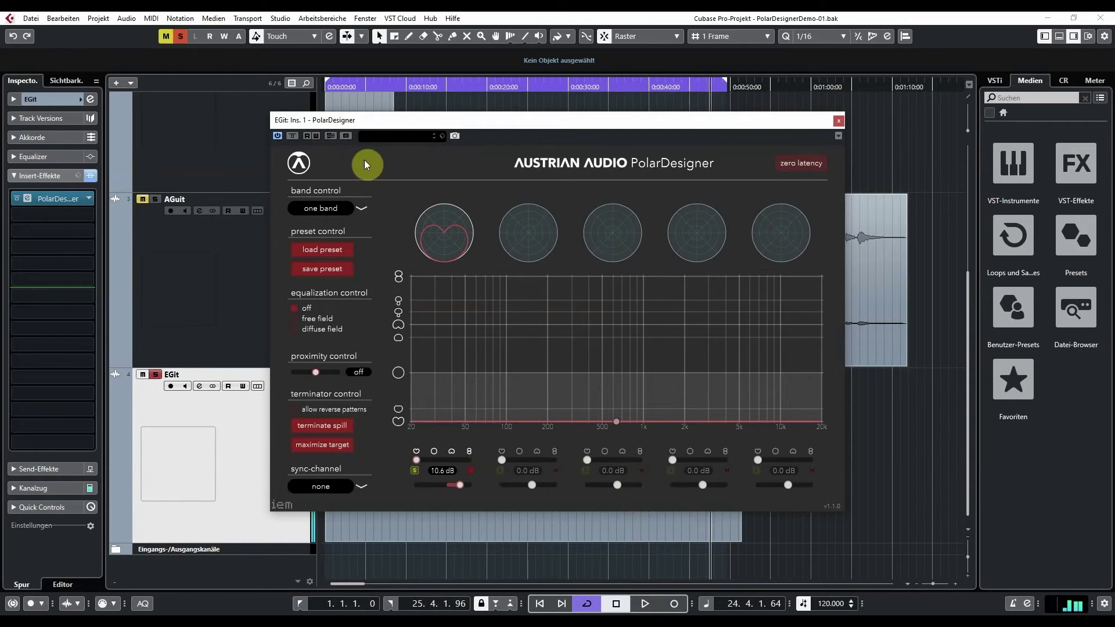
left_click(837, 122)
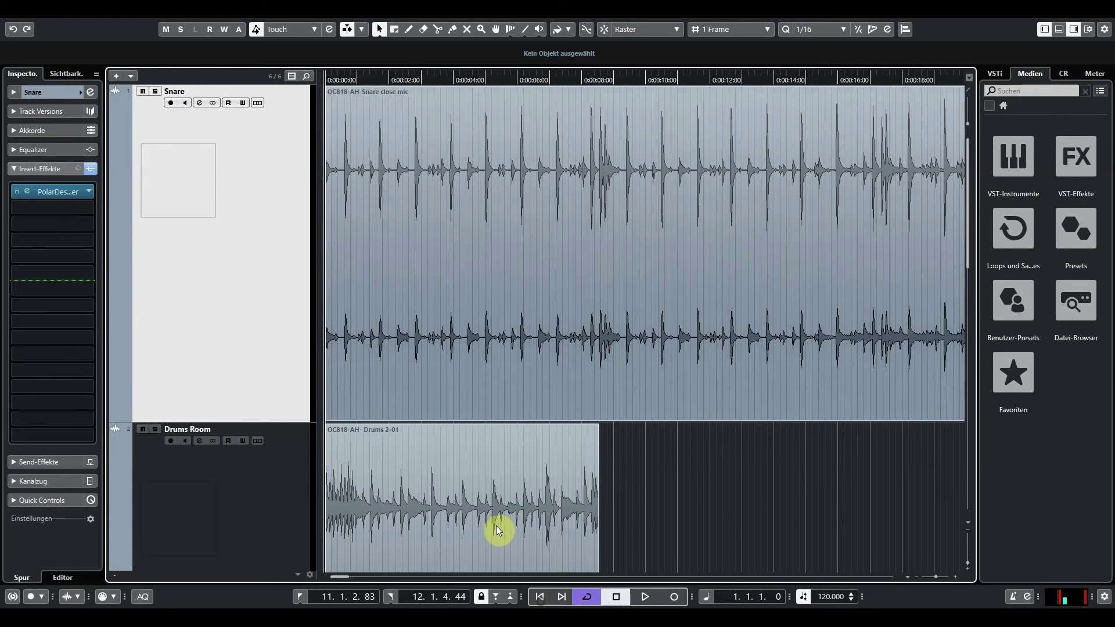
- Solo the Snare track and start playback to hear it alone
left_click(155, 91)
key("space")
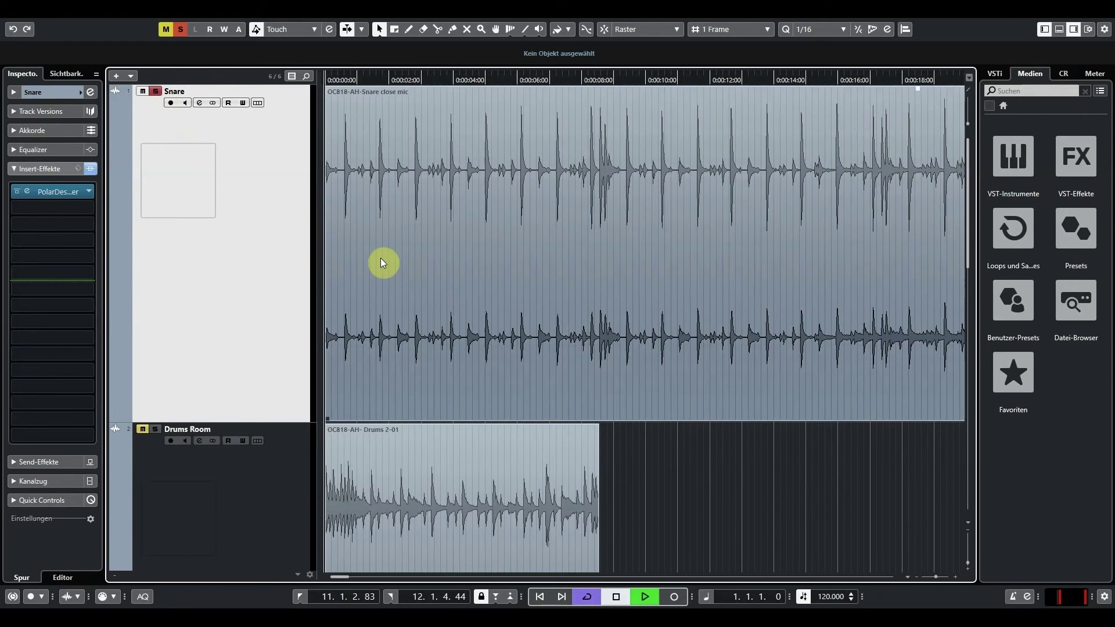
- Open the Snare's PolarDesigner and set all five bands to cardioid while auditioning
key("space")
double_click(30, 193)
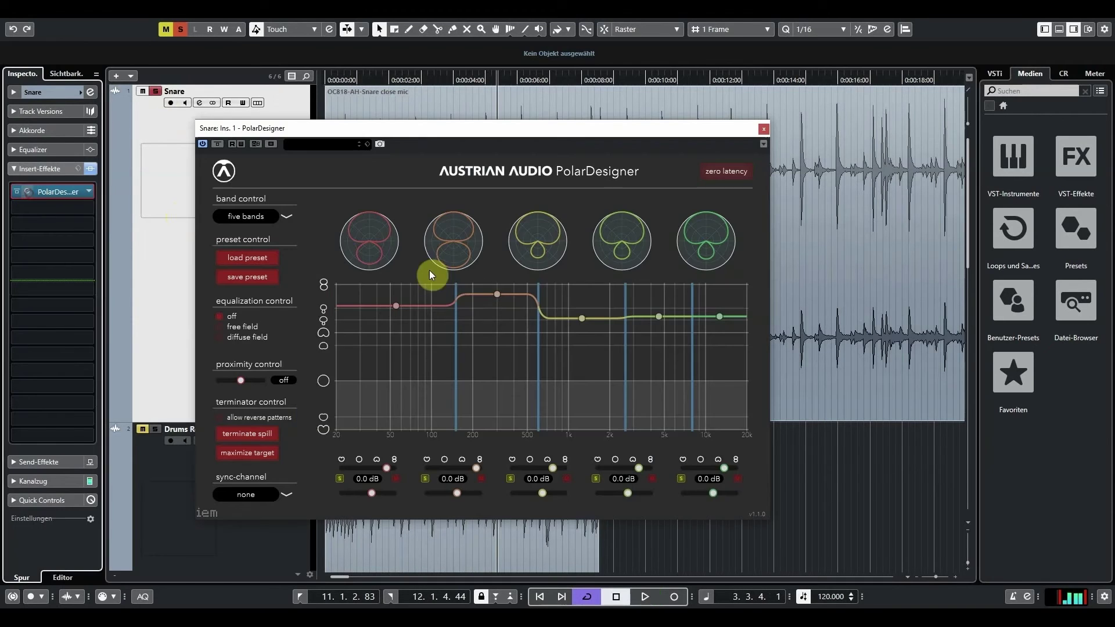
left_click(323, 332)
key("space")
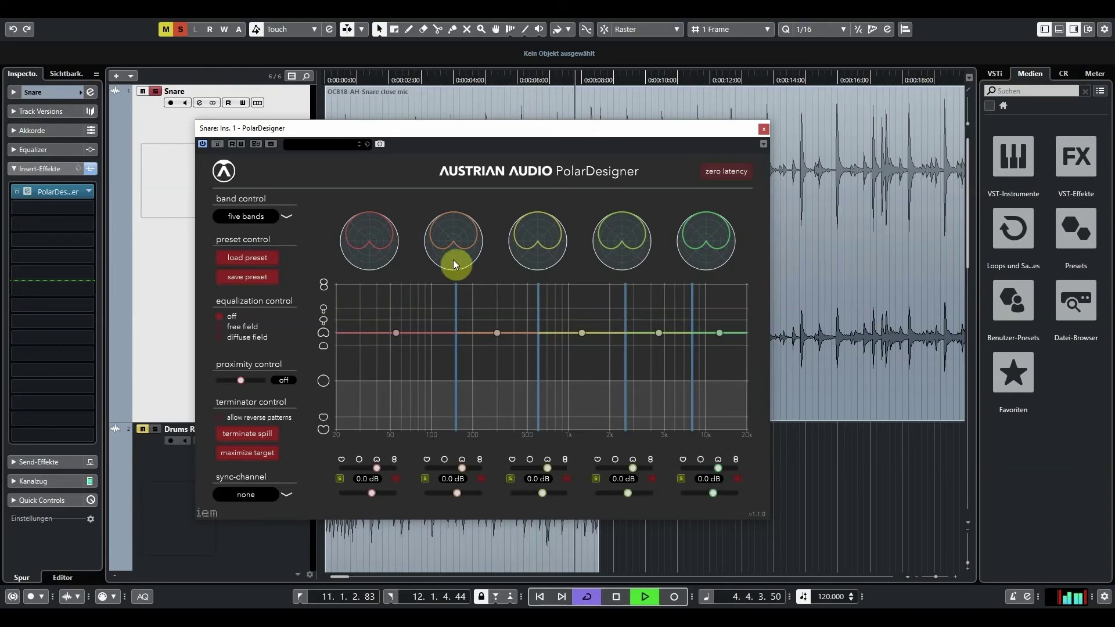
left_click(323, 431)
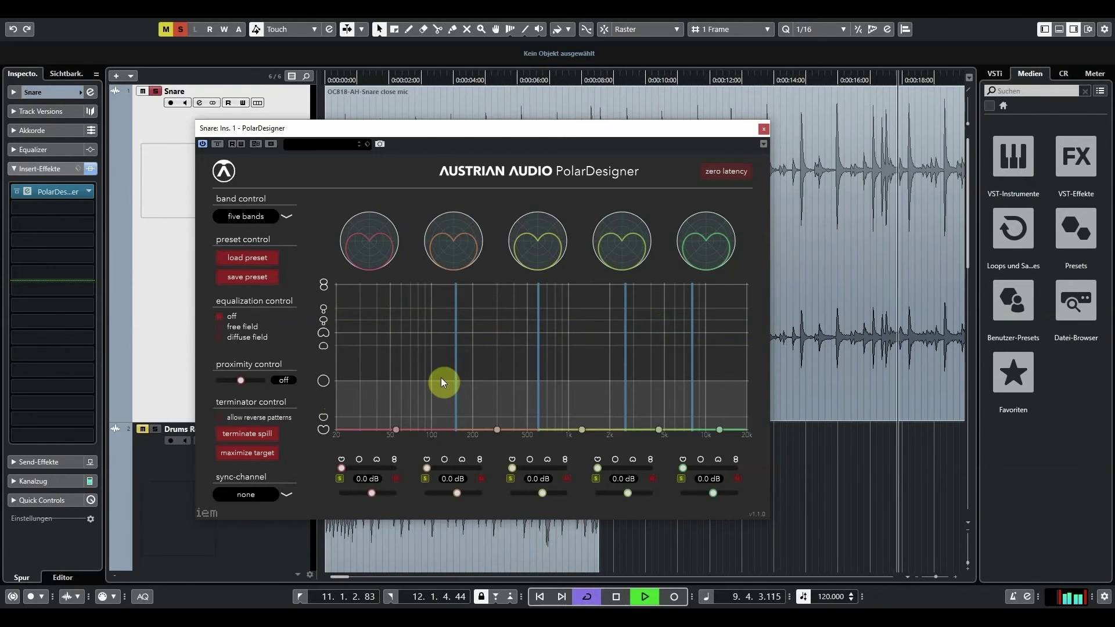
- Stop playback, return the playhead to the project start, and close the PolarDesigner window
key("space")
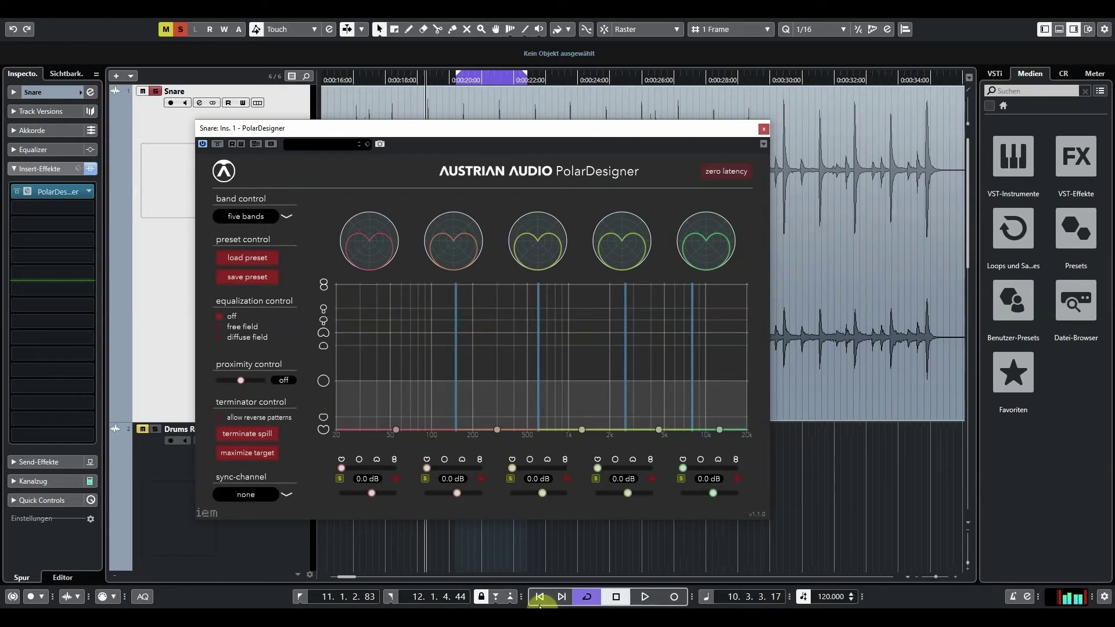
left_click(539, 597)
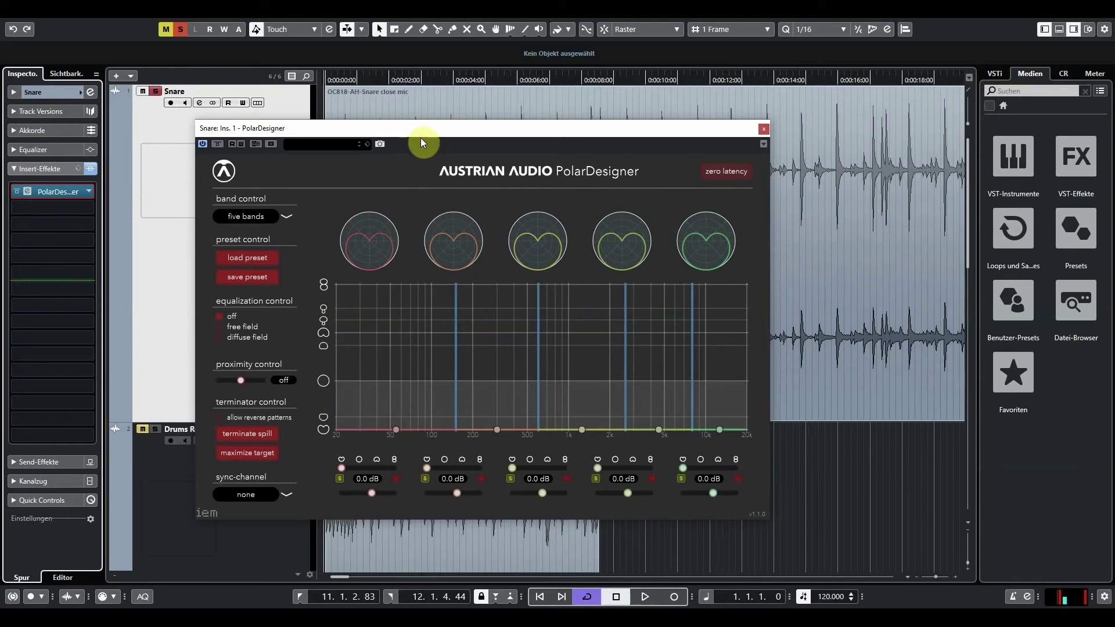
left_click_drag(432, 131, 459, 133)
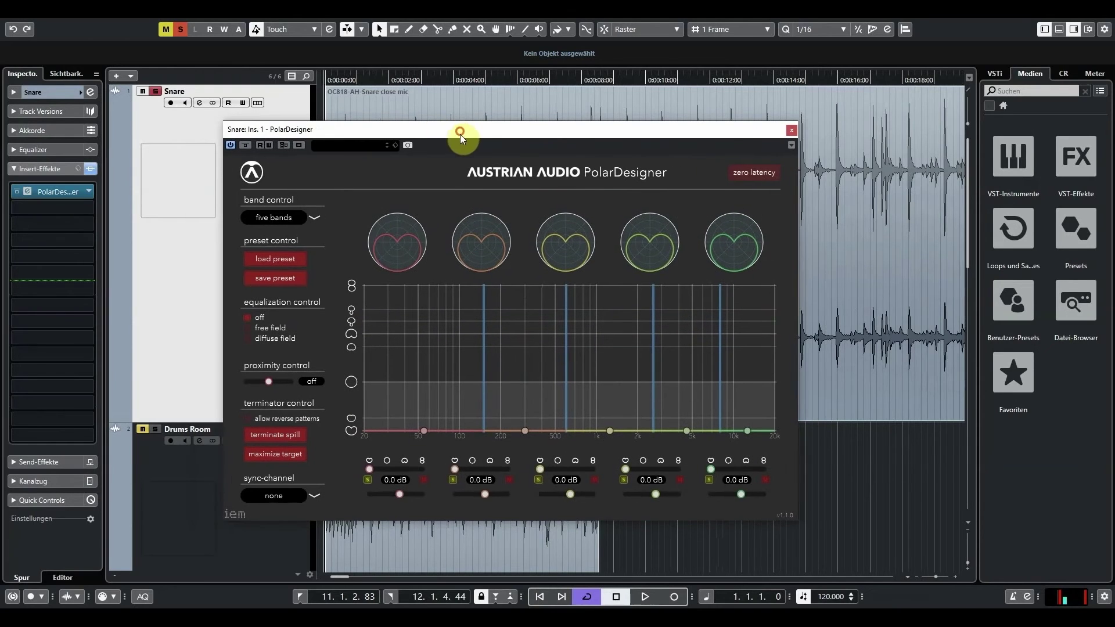
left_click(791, 129)
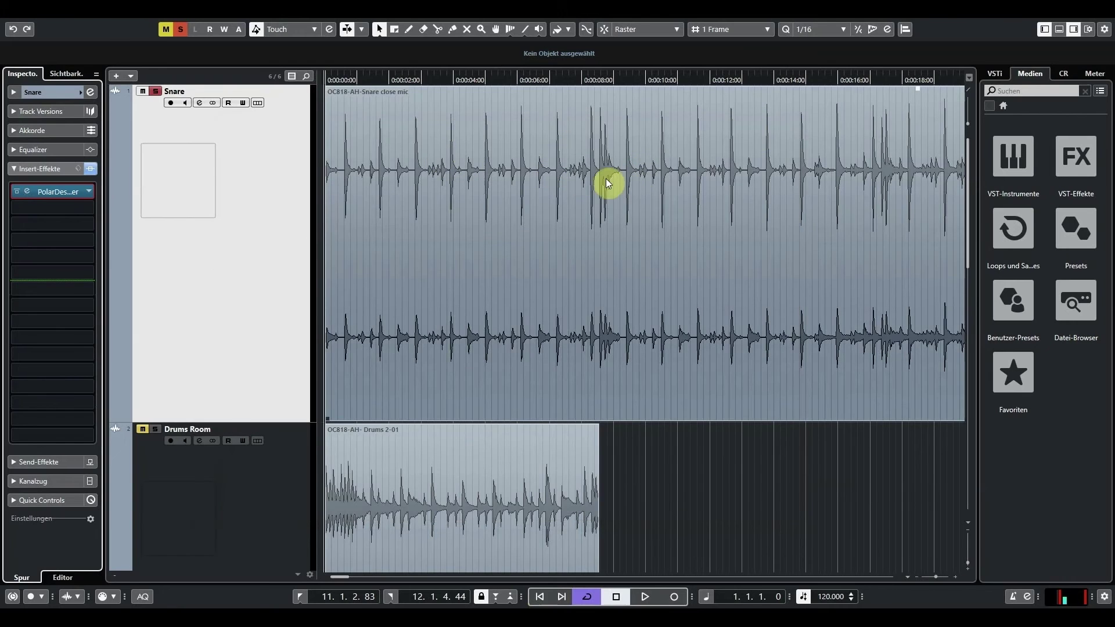
- Zoom in, set a short cycle range around one snare hit, and play it from the loop start
scroll(605, 179, "up", 5)
scroll(598, 185, "up", 3)
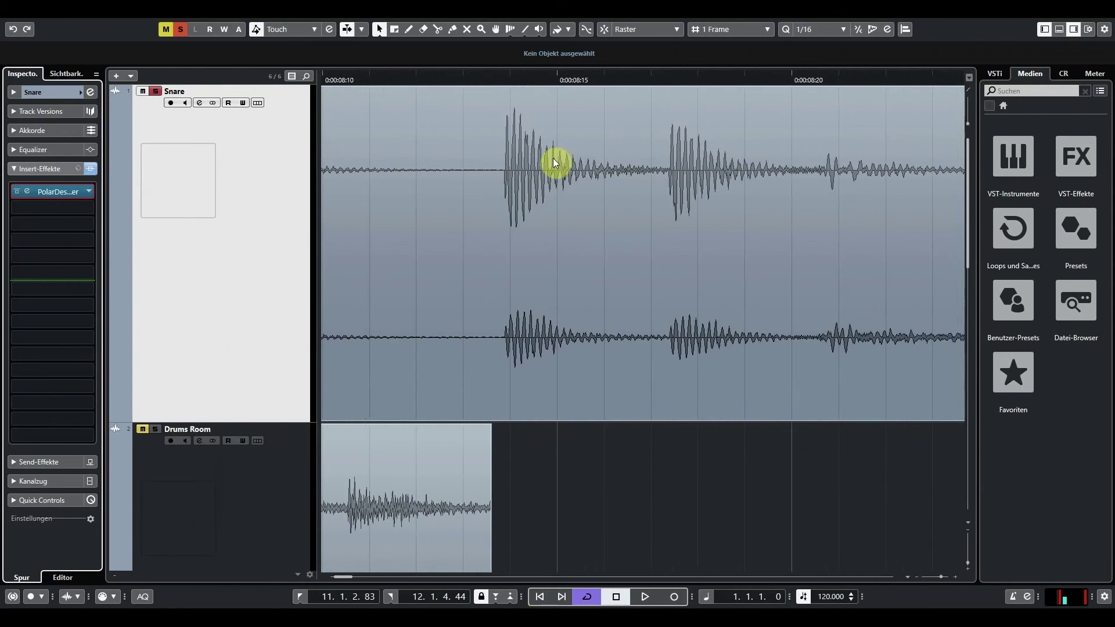
left_click(511, 77, "ctrl")
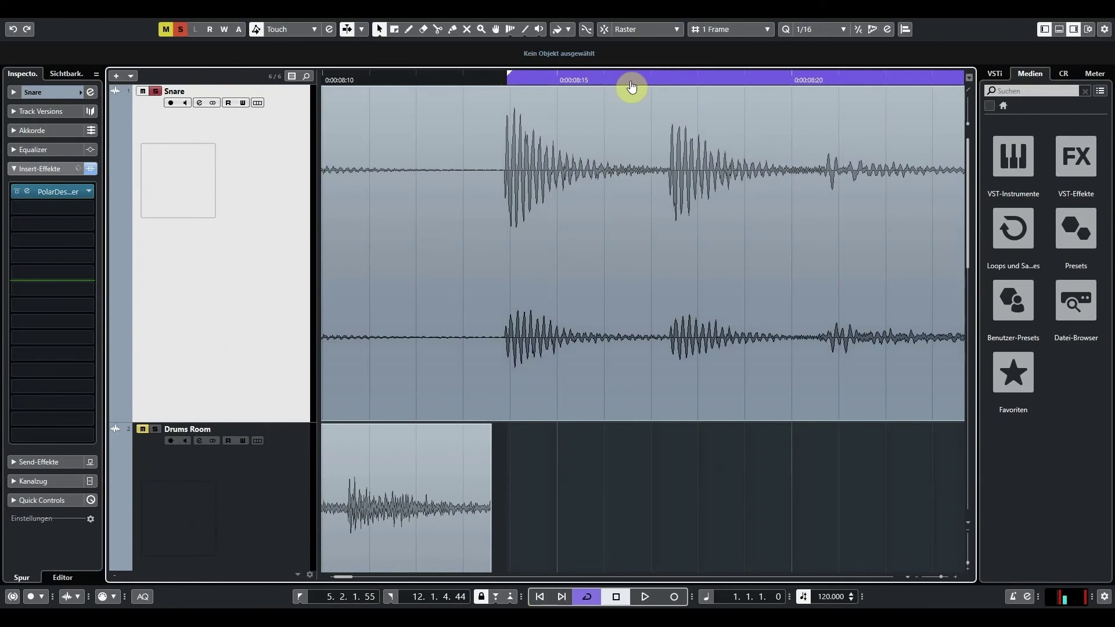
left_click_drag(640, 85, 511, 76)
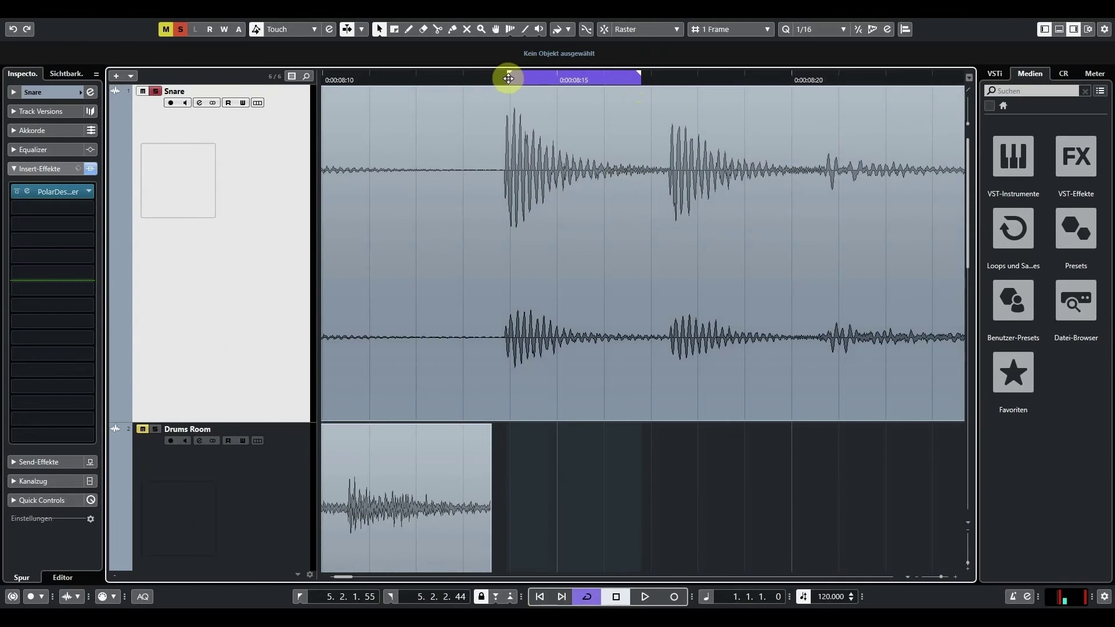
left_click(511, 76)
scroll(521, 143, "down", 4)
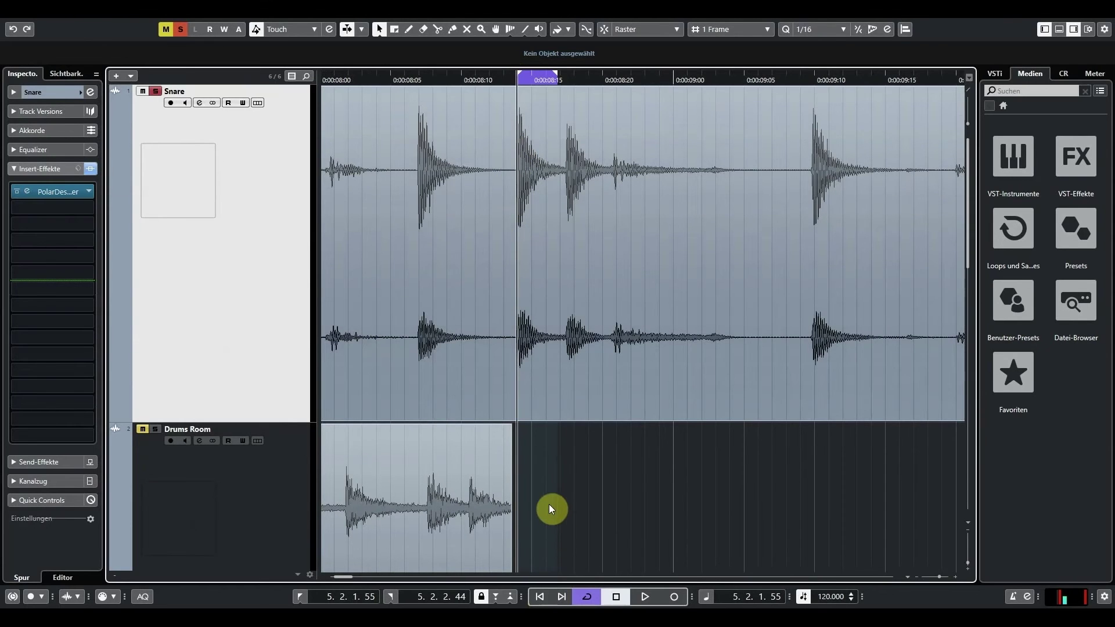
key("space")
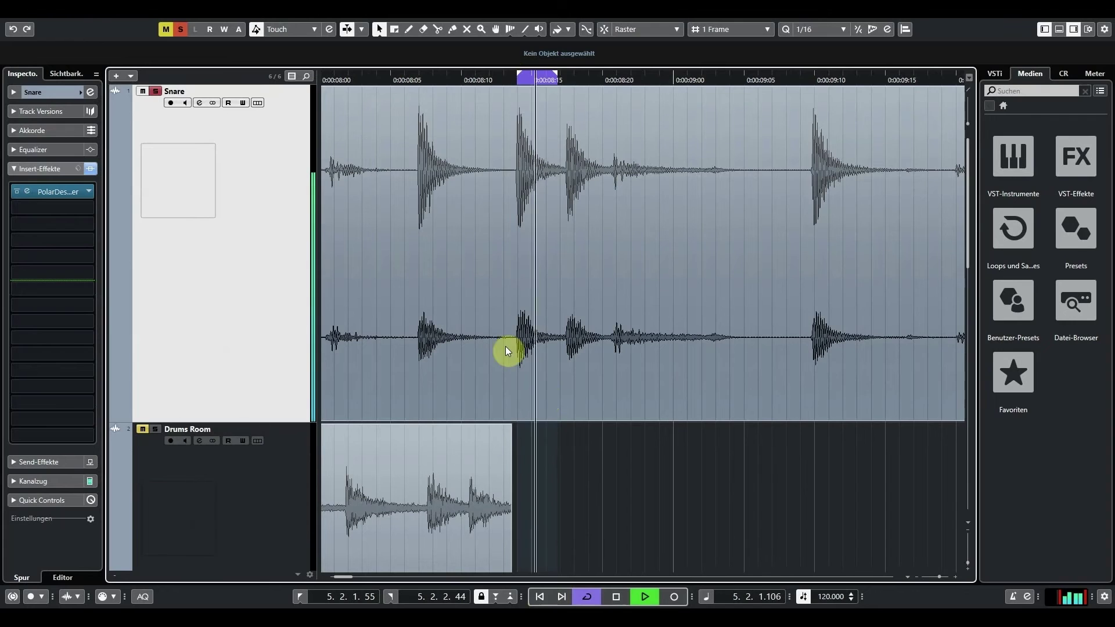
- Run Maximize Target on the Snare's PolarDesigner, giving figure-8 bands 1–2 and omni bands 3–5
double_click(26, 194)
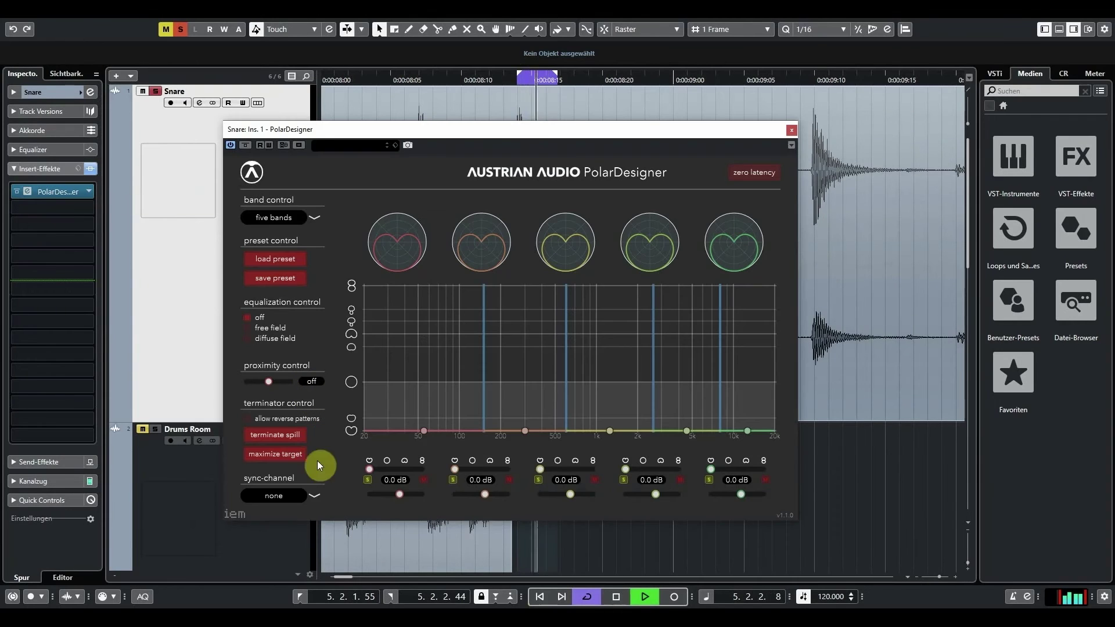
left_click(276, 456)
left_click(517, 393)
key("space")
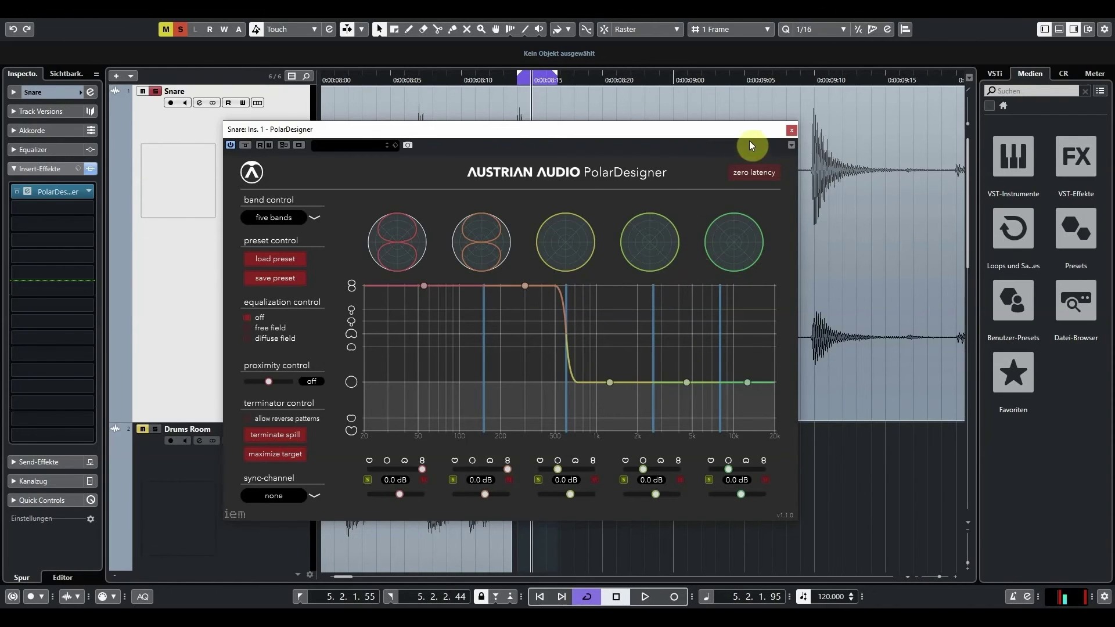
- Close PolarDesigner, zoom in, and loop a snare hit from 5.2.3.93 to 5.3.1.72 while playing
left_click(789, 133)
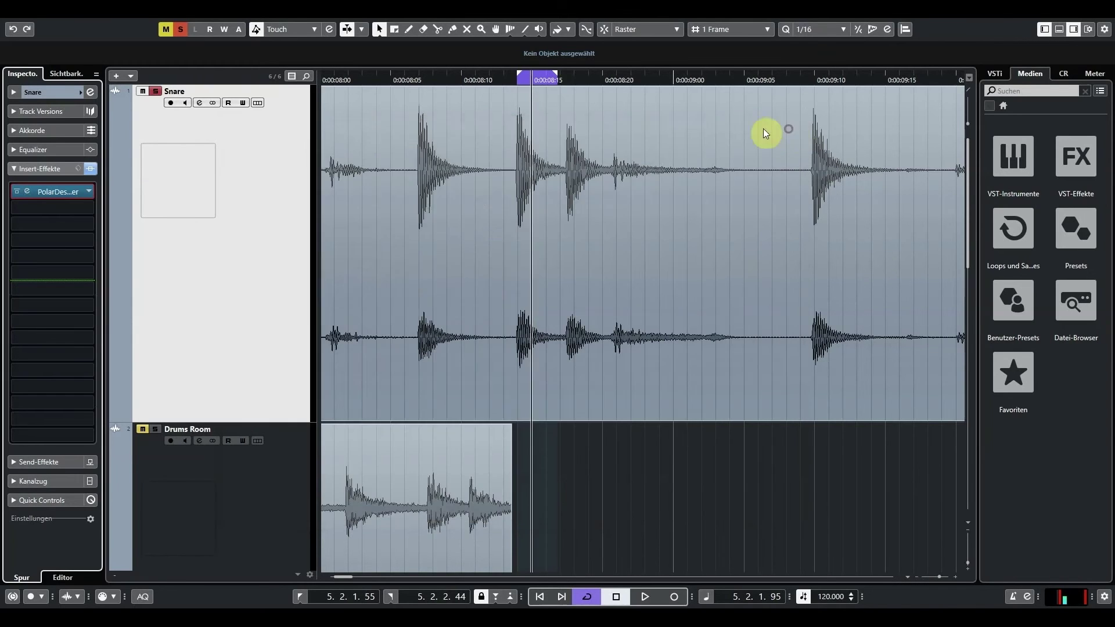
scroll(626, 171, "up", 2)
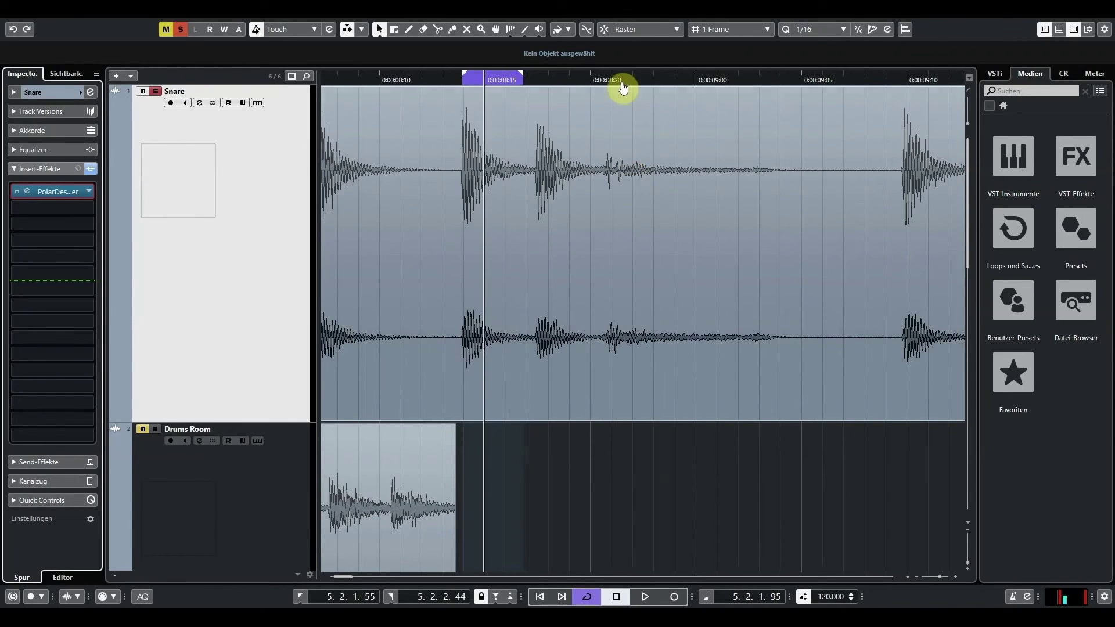
left_click(616, 85, "ctrl")
left_click(738, 87, "alt")
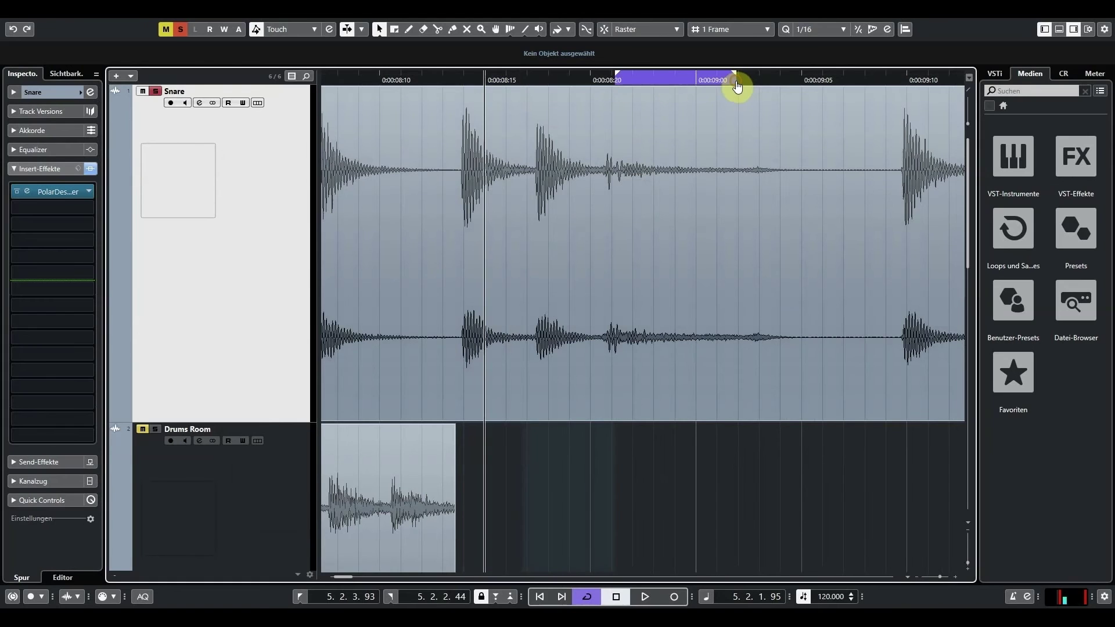
left_click(616, 81)
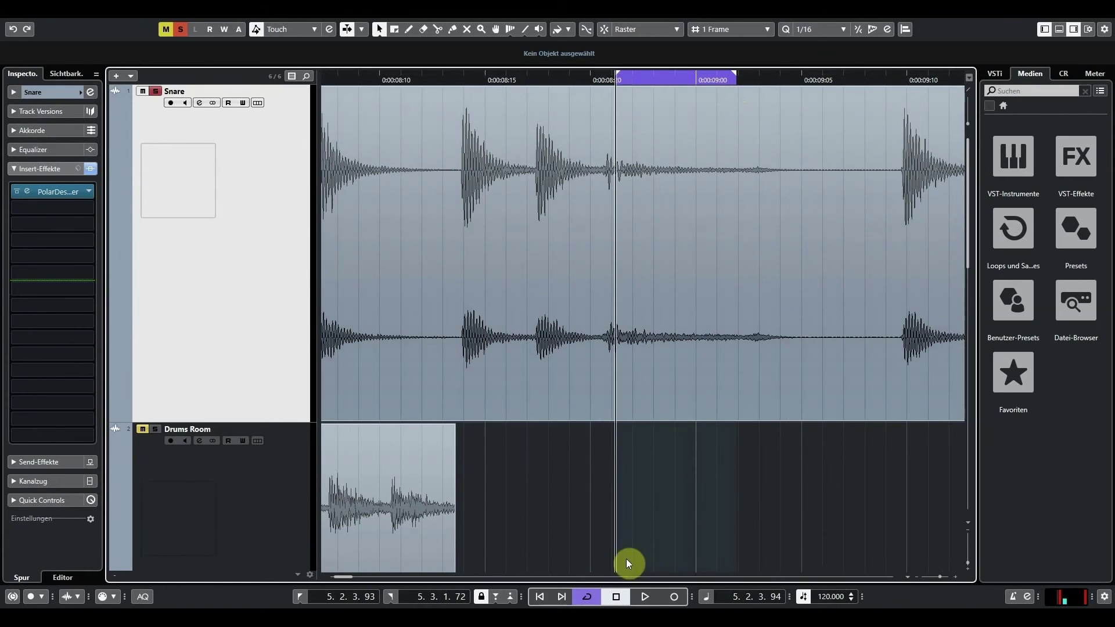
key("space")
key("space")
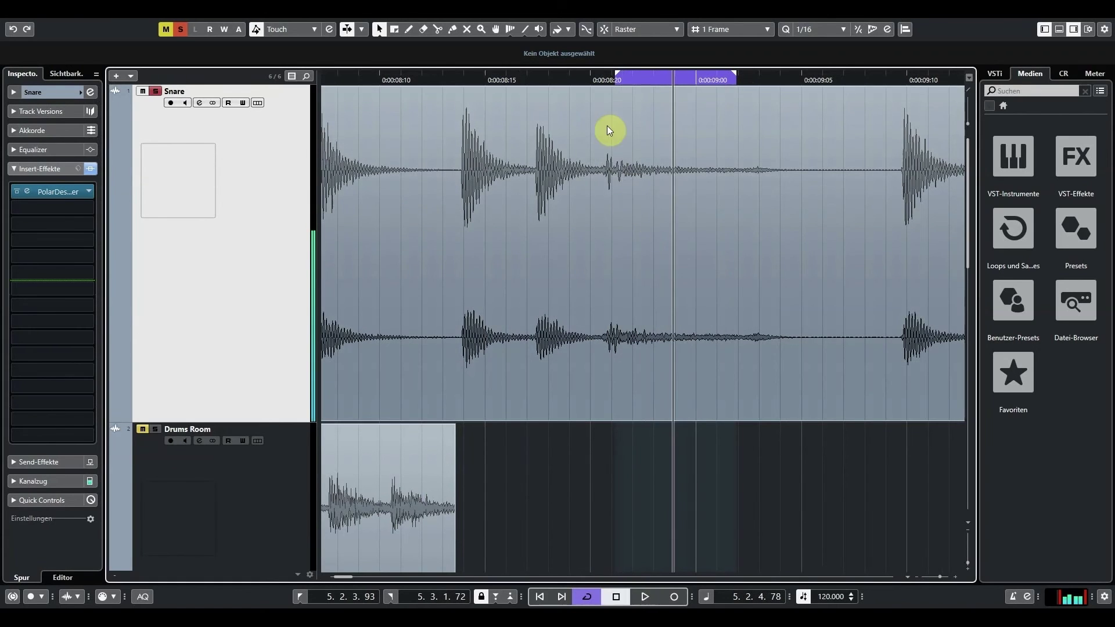
- Audition the loop again and shorten its end to 5.3.1.30
left_click(601, 78)
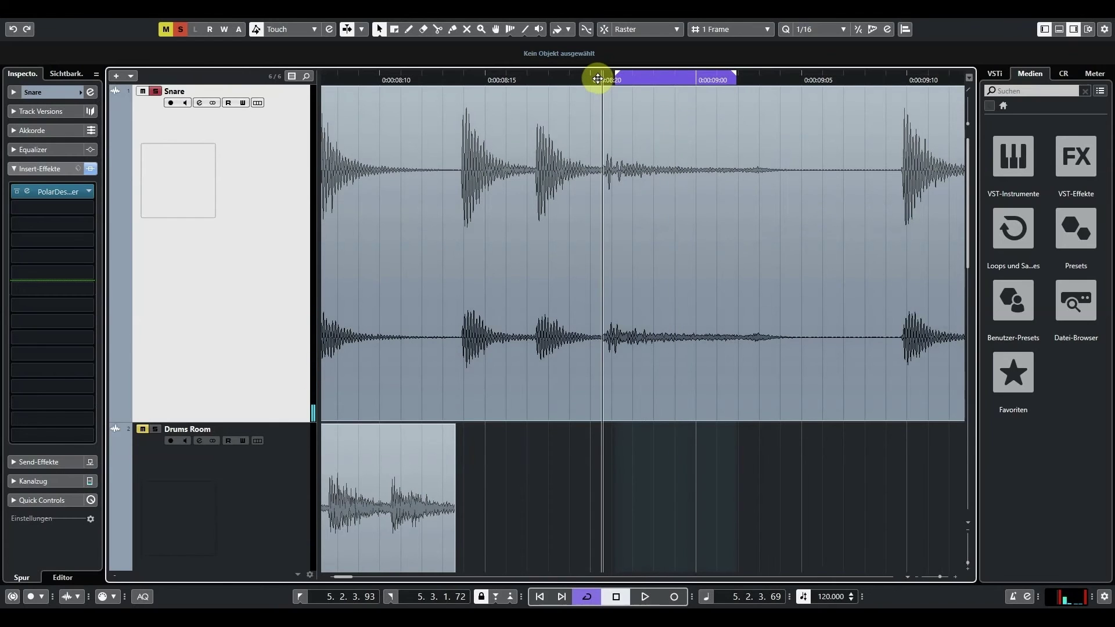
key("space")
key("space")
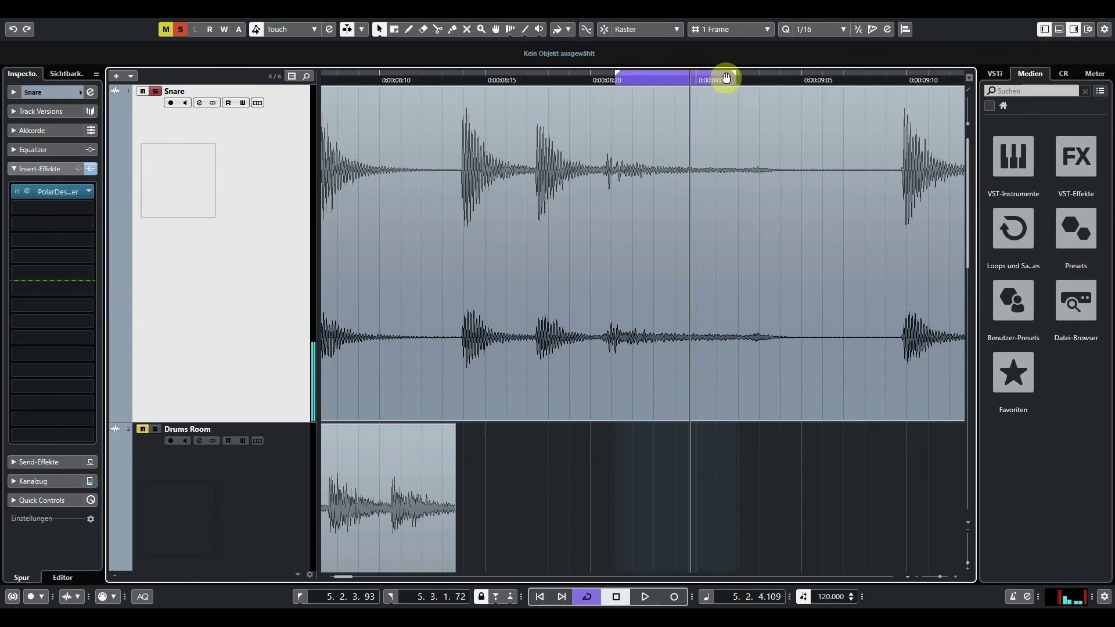
left_click_drag(729, 78, 706, 78)
left_click(613, 79)
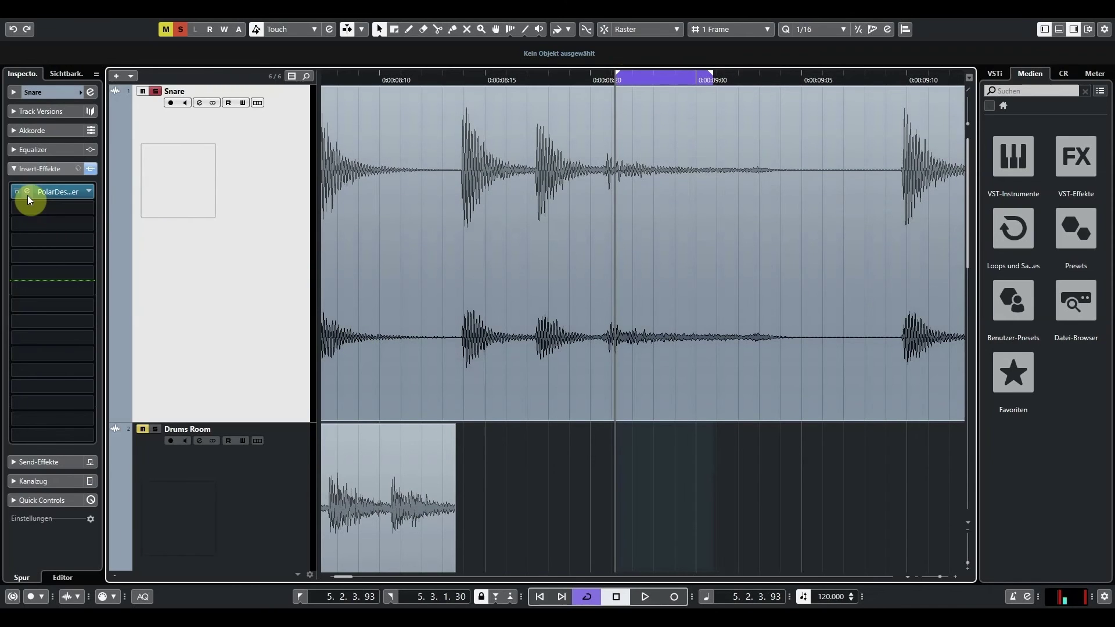
- While the snare loop plays, apply PolarDesigner's Terminate Spill patterns from the captured hi-hat spill
key("space")
left_click(27, 192)
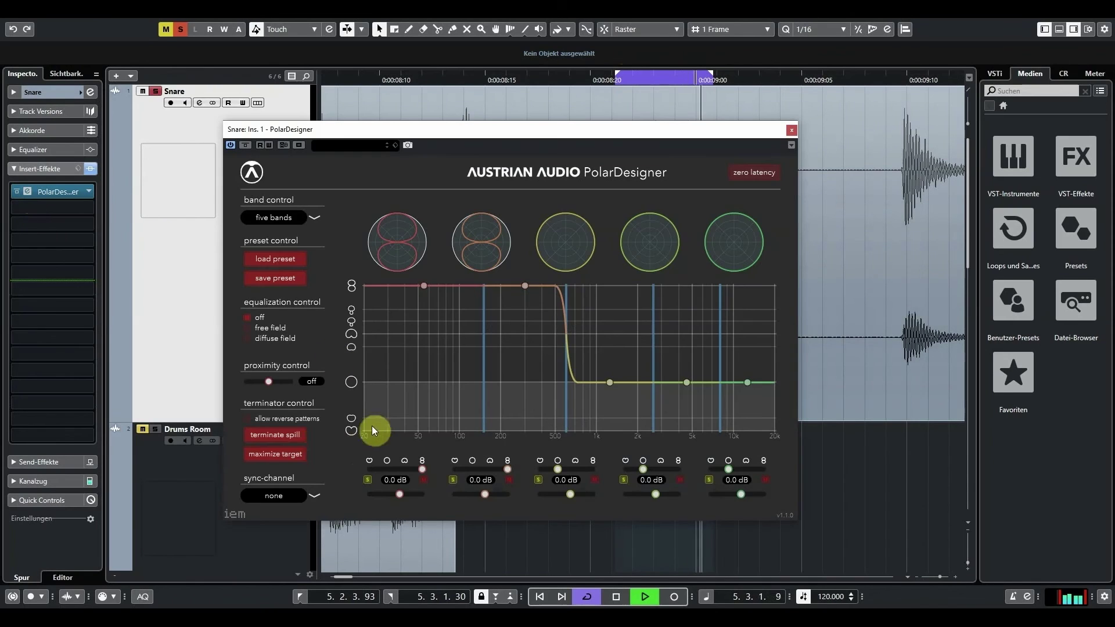
left_click(286, 437)
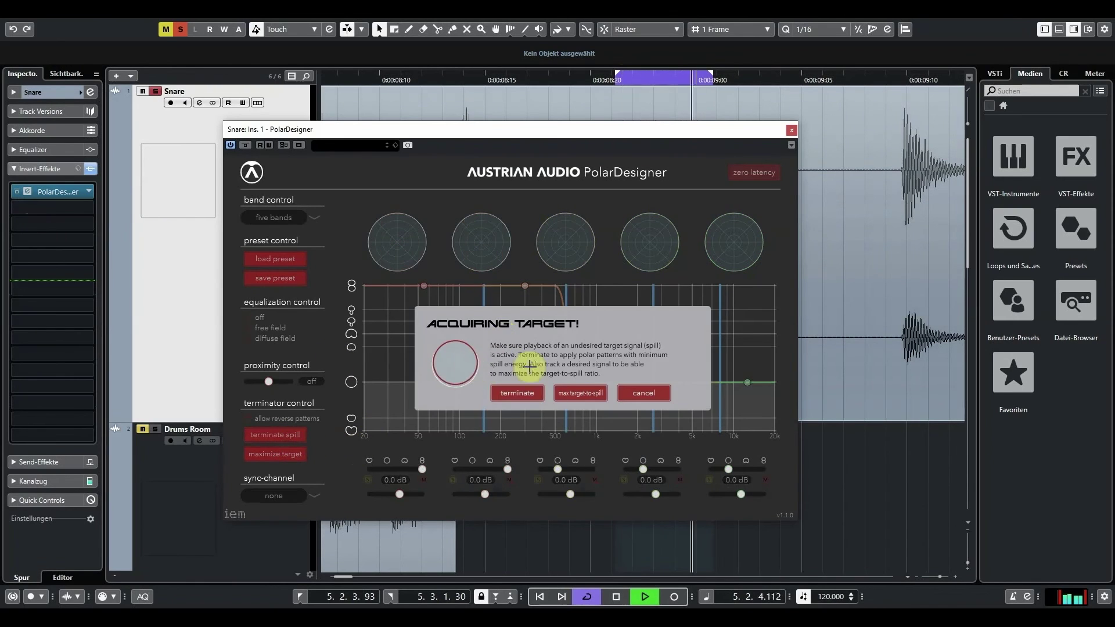
left_click(517, 393)
key("space")
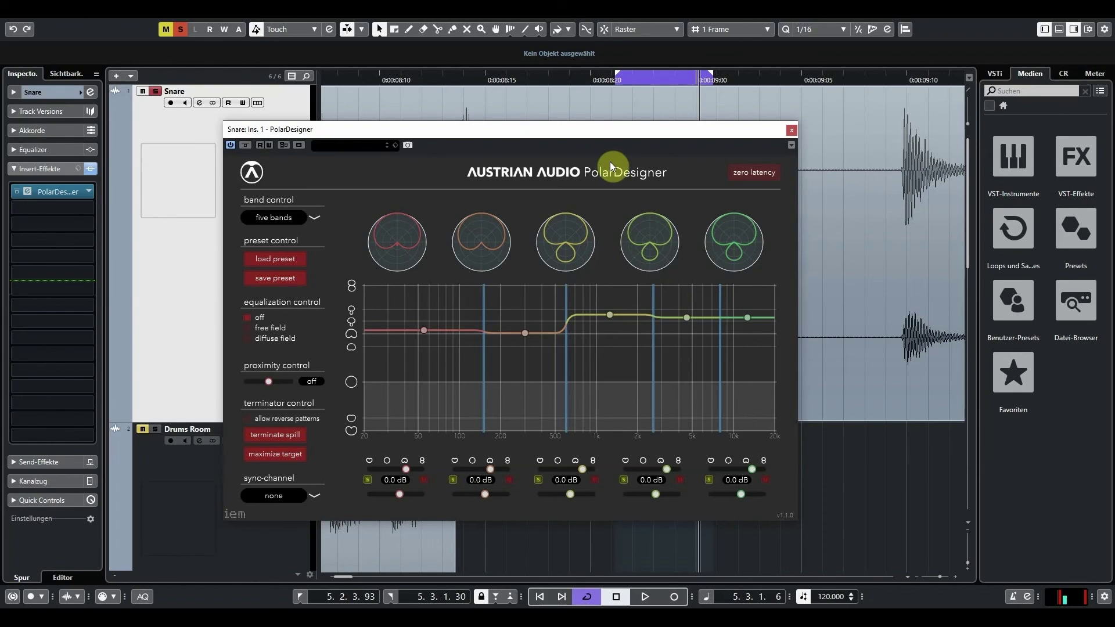
mouse_move(630, 130)
left_mouse_down()
mouse_move(610, 135)
mouse_move(681, 131)
mouse_move(635, 134)
left_mouse_up()
- Re-acquire the looped snare, apply Max Target-to-Spill patterns, and stop playback at 5.3.1.7
left_click_drag(538, 136, 566, 131)
key("space")
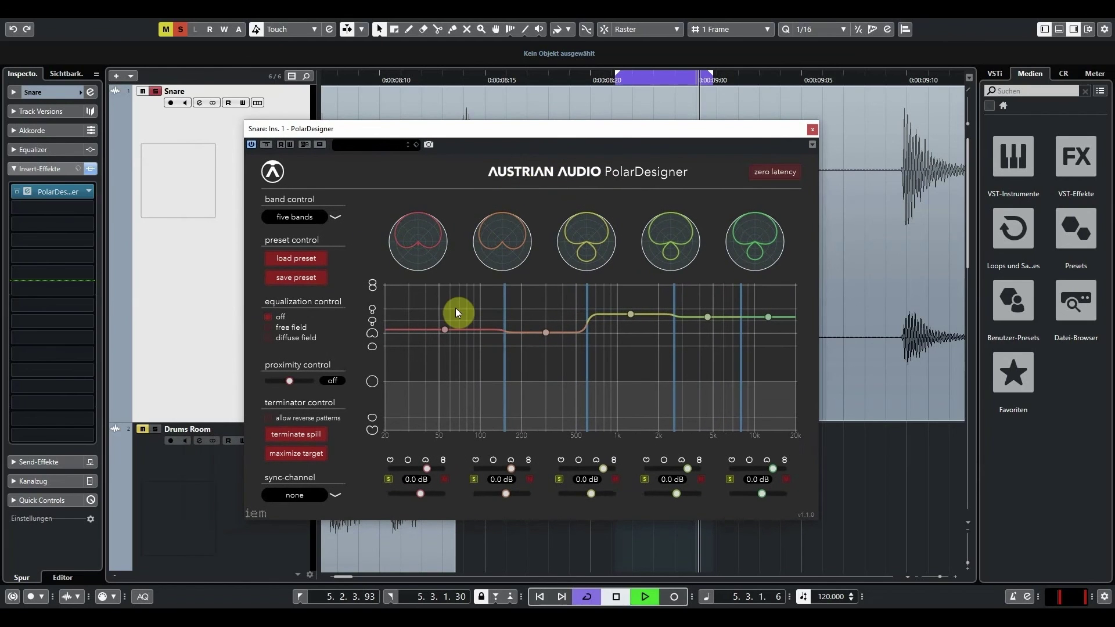
left_click(314, 435)
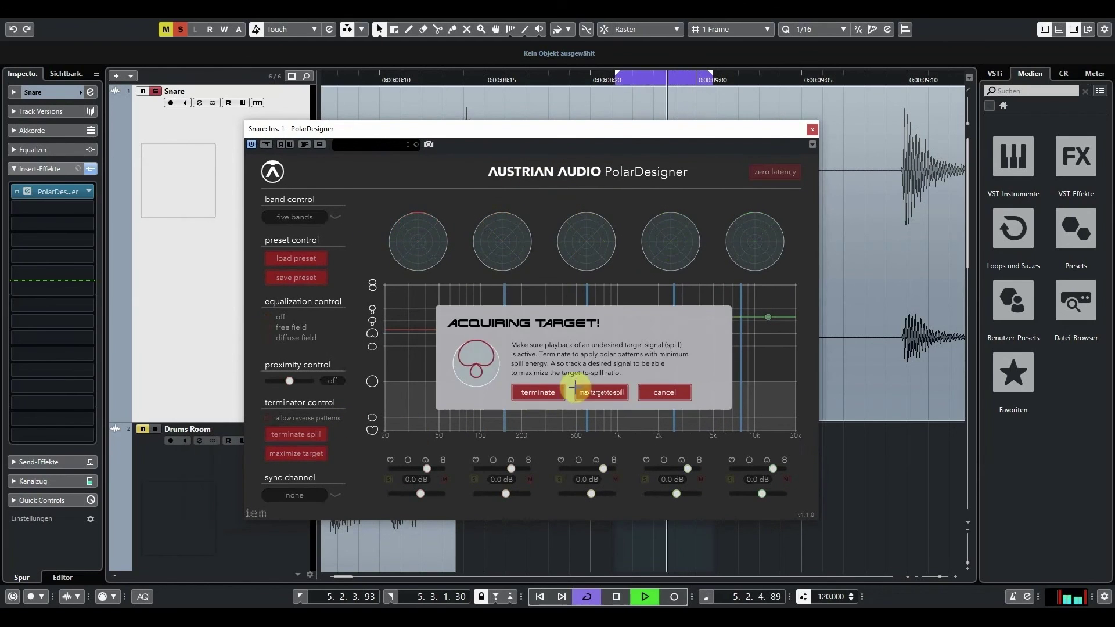
left_click(599, 393)
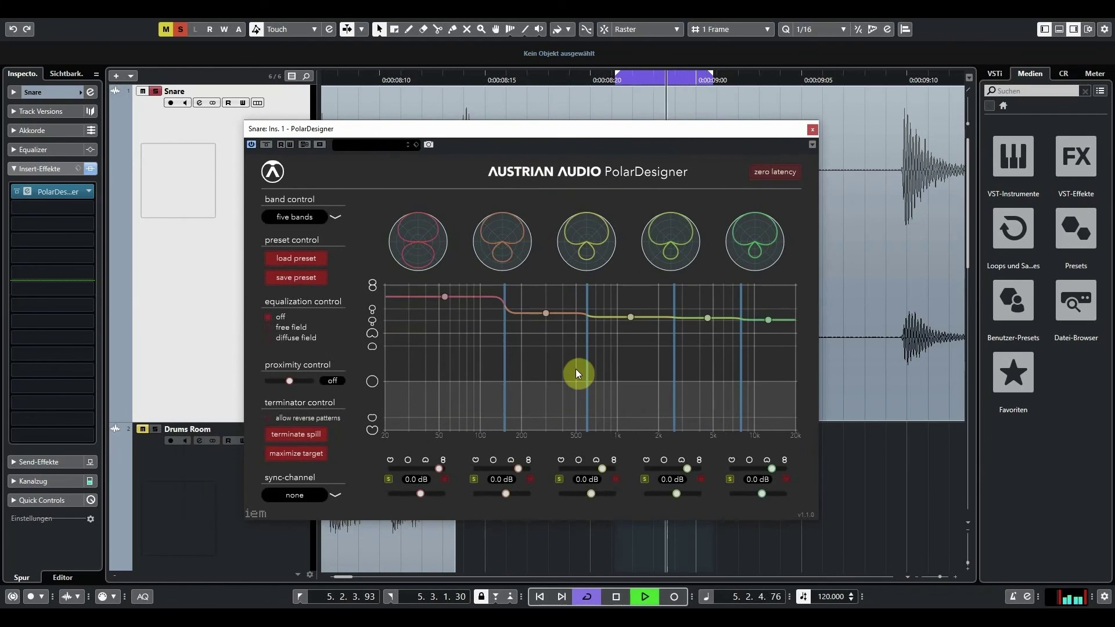
key("space")
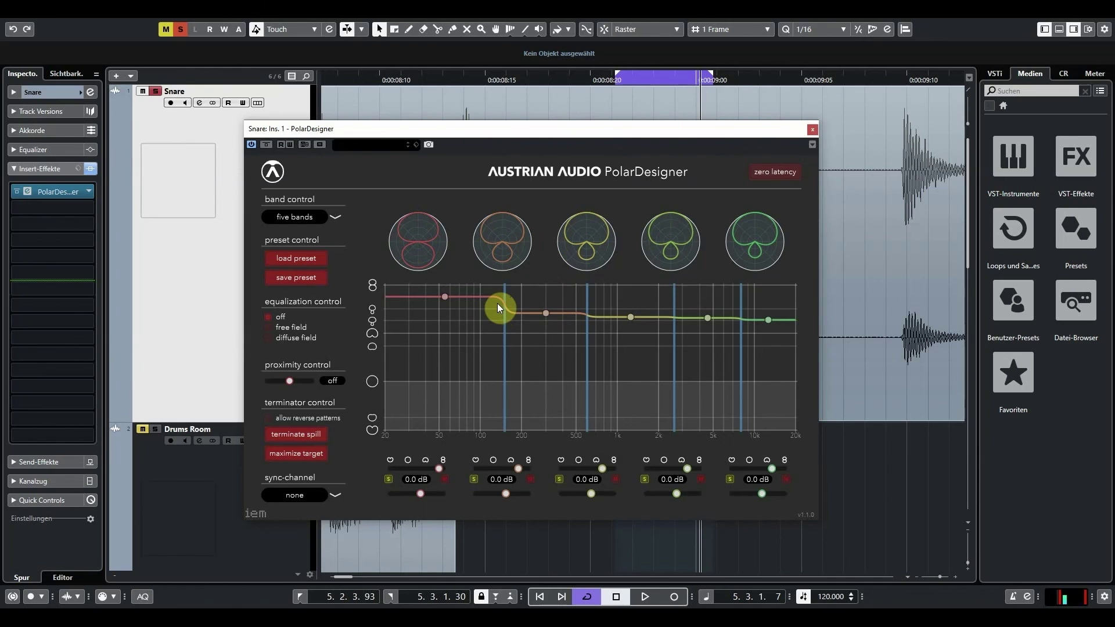
- Close PolarDesigner, zoom out, turn Cycle off, and play the Snare through with PolarDesigner reopened
left_click(811, 132)
scroll(525, 158, "down", 6)
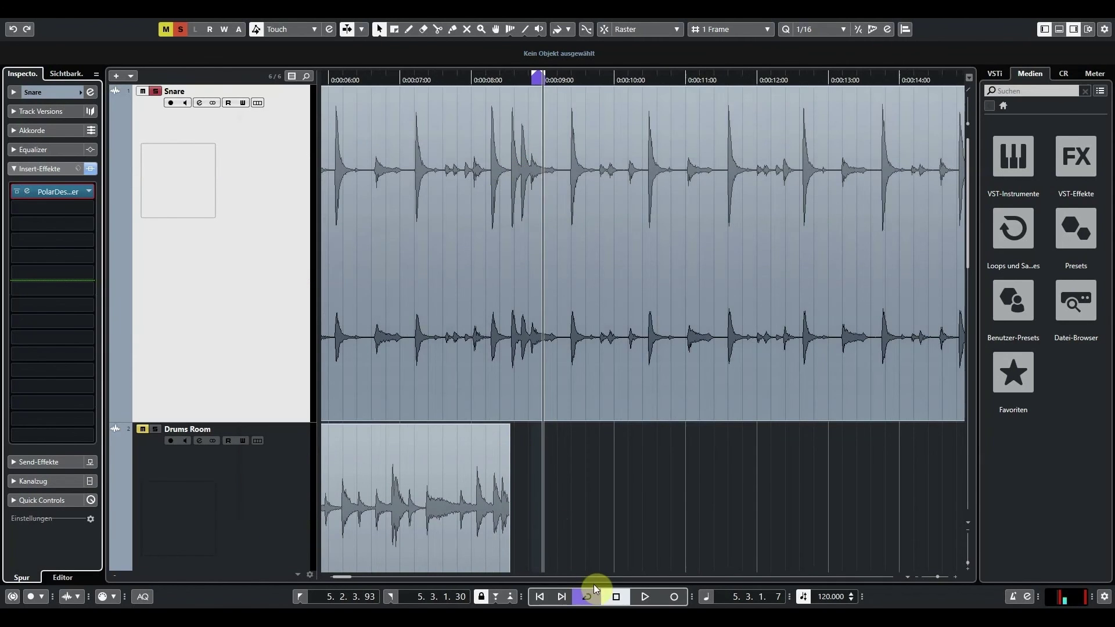
left_click(588, 587)
key("space")
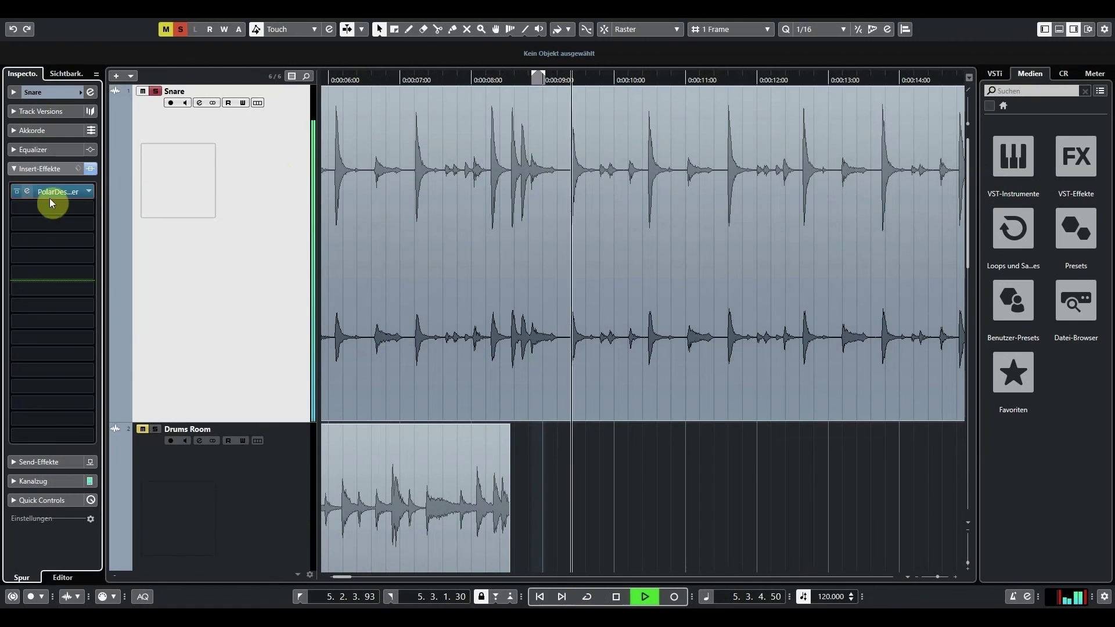
left_click(29, 190)
left_click_drag(476, 130, 513, 128)
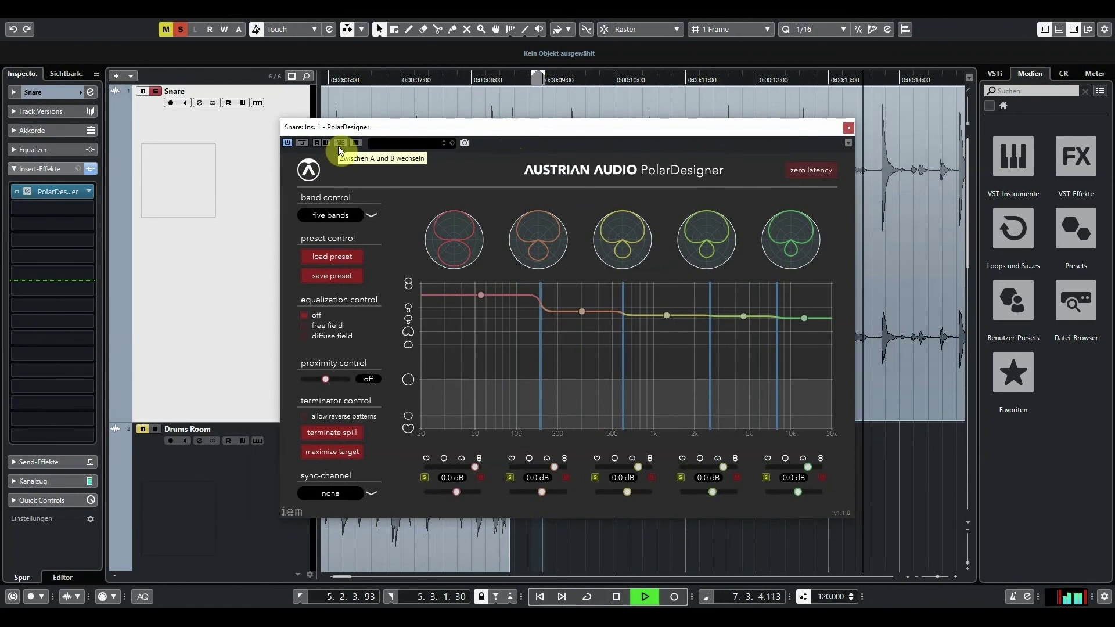
- A/B a flat uniform pattern against the spill-optimised snare patterns, ending on the optimised ones
left_click(409, 332)
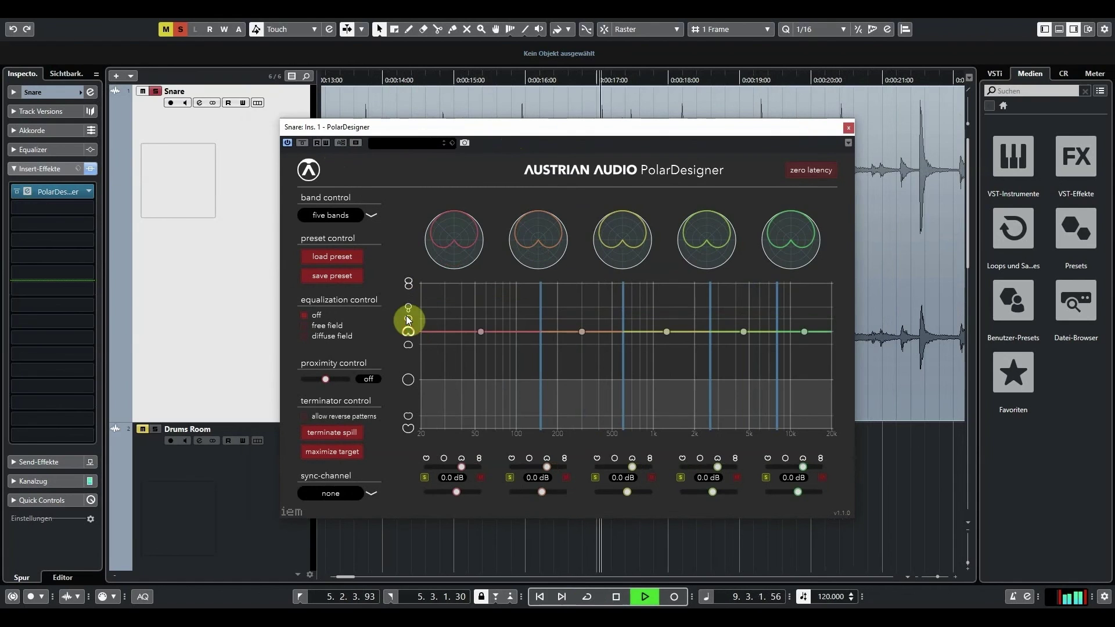
left_click(340, 143)
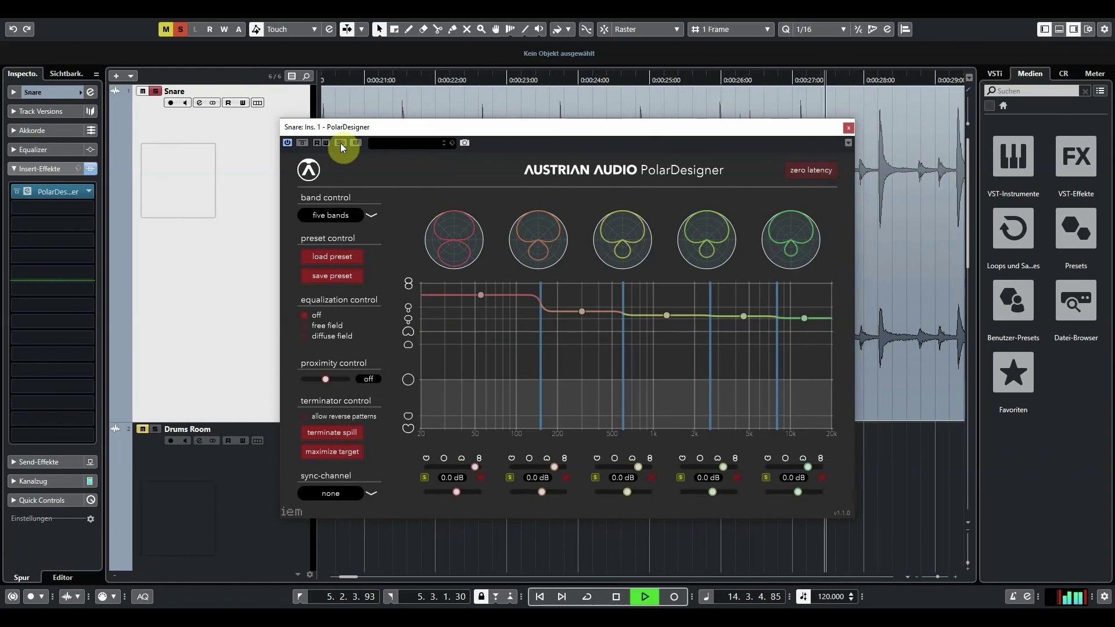
left_click(340, 143)
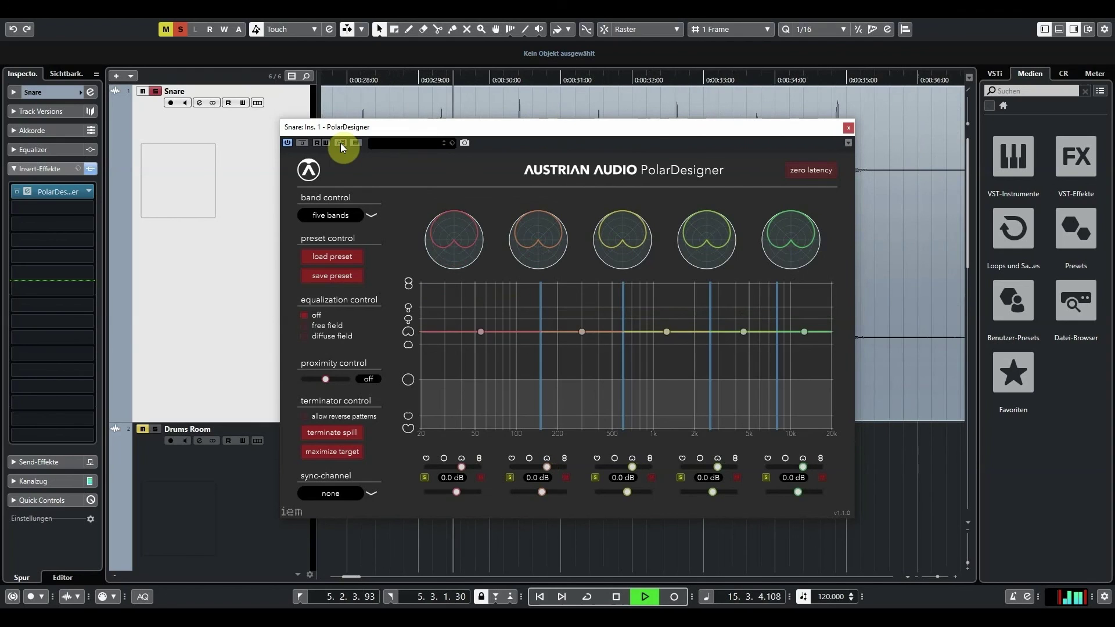
left_click(340, 143)
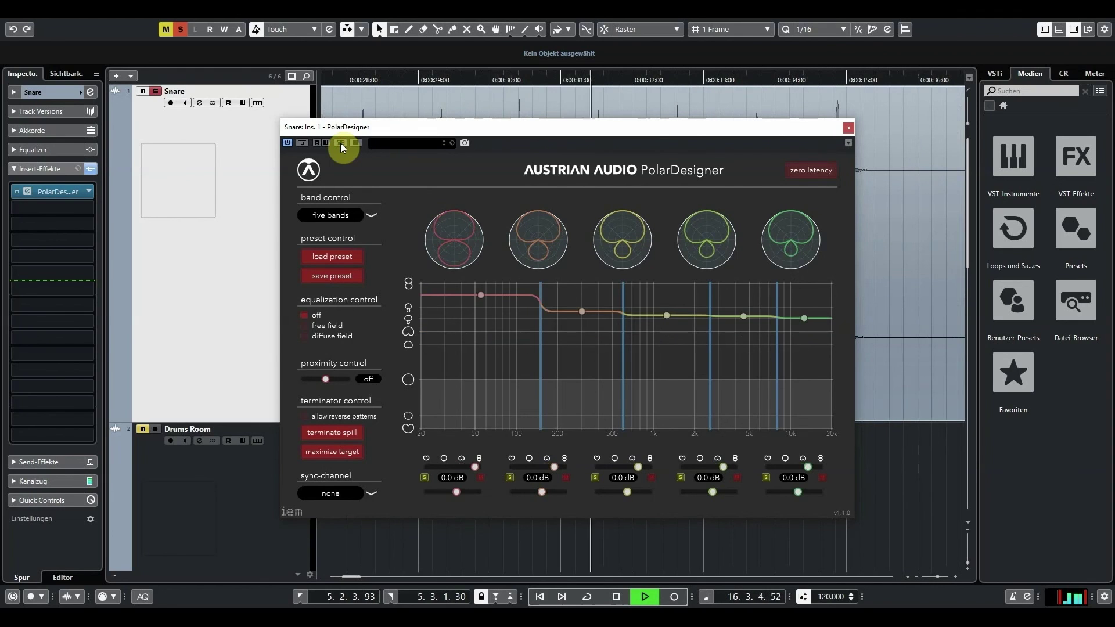
key("space")
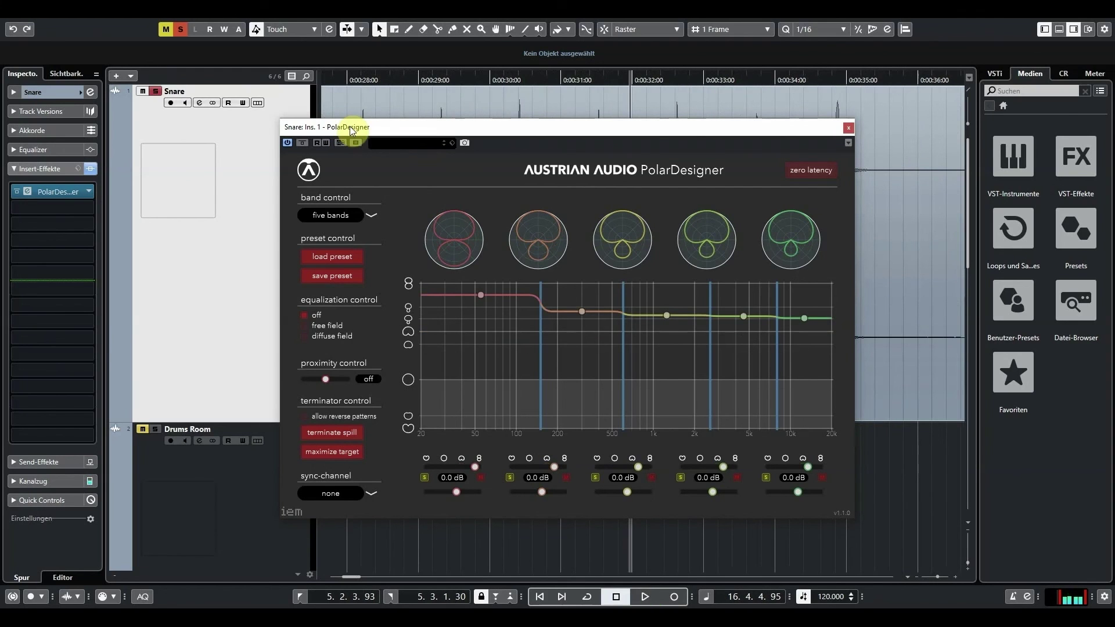